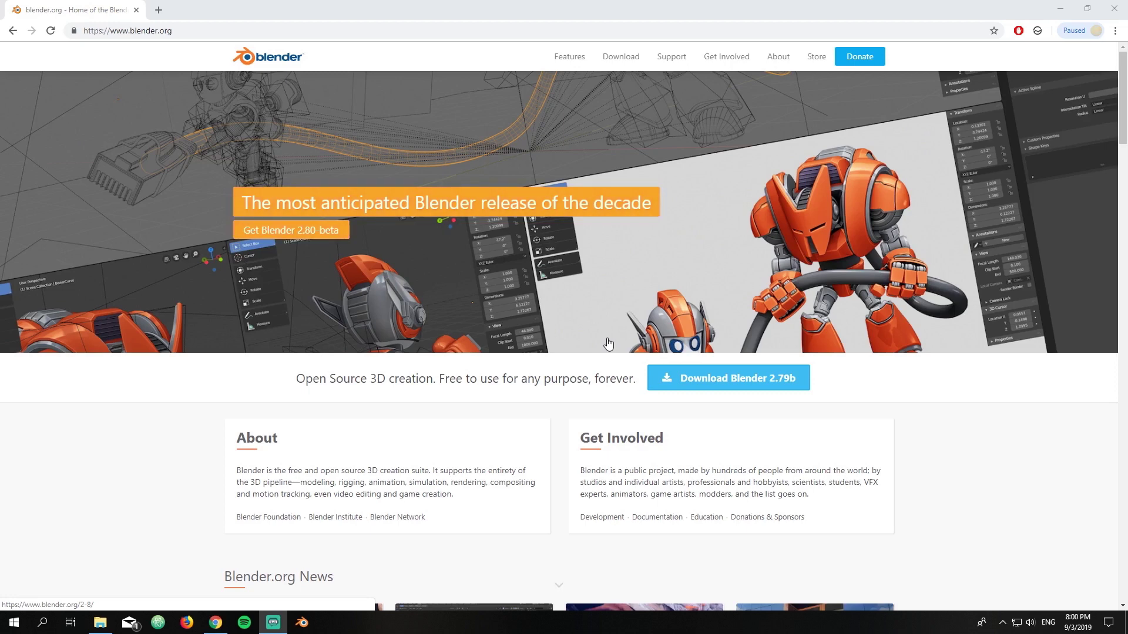
Go from blender.org's Download page to the 2.80 Beta builds, then launch Blender 2.80 Beta.
{"action": "left_click", "coordinate": [147, 34]}
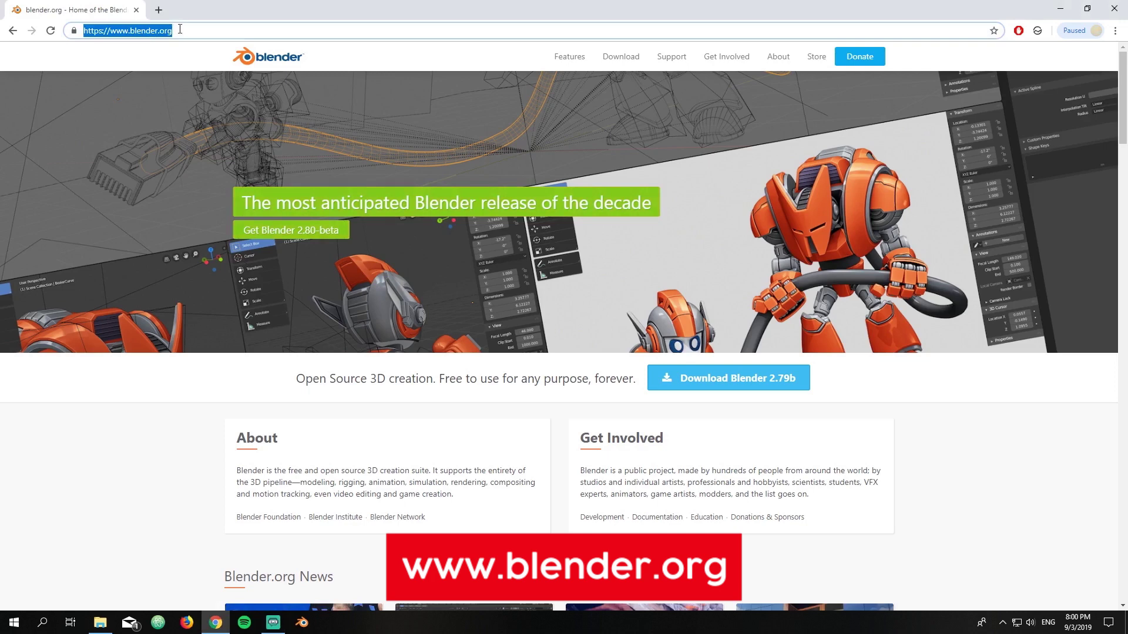
{"action": "key", "text": "End"}
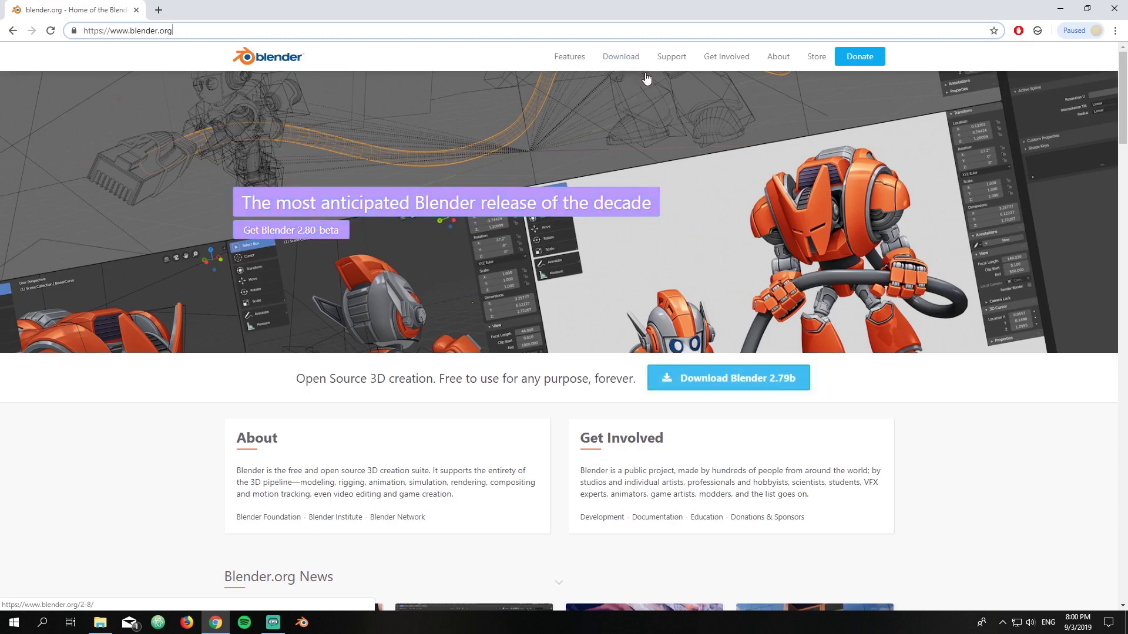
{"action": "left_click", "coordinate": [628, 63]}
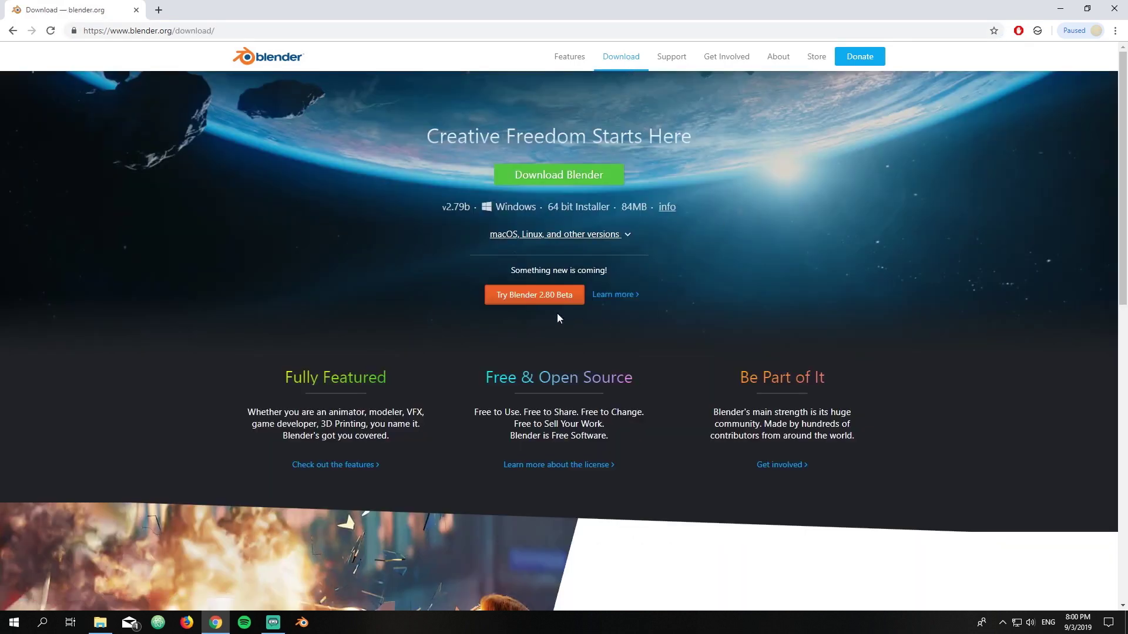
{"action": "left_click", "coordinate": [545, 300]}
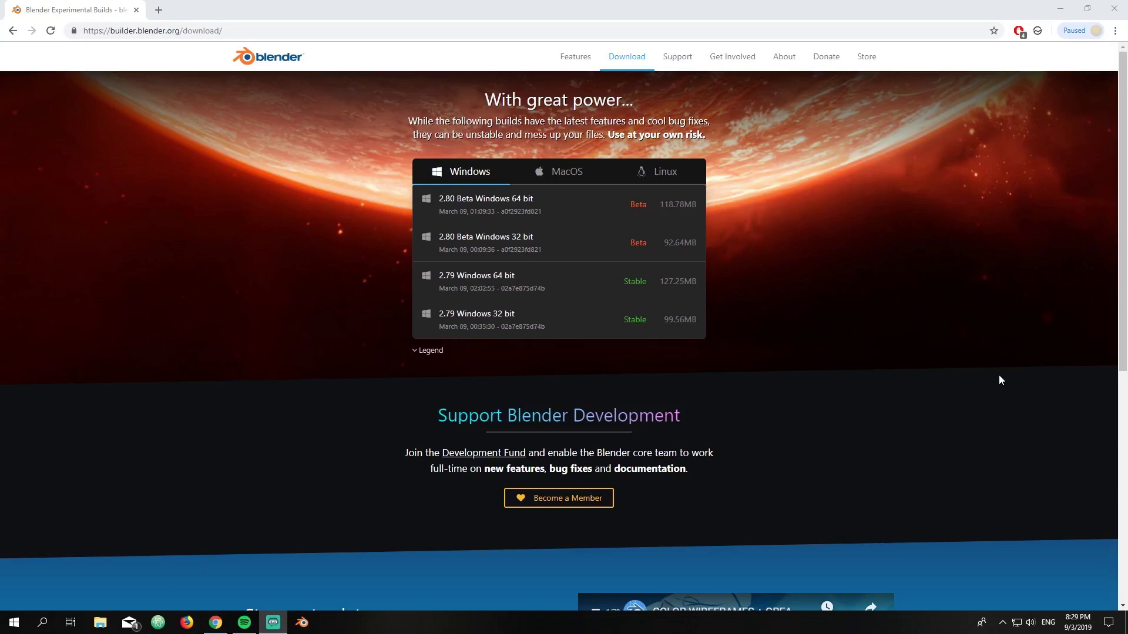
{"action": "left_click", "coordinate": [302, 623]}
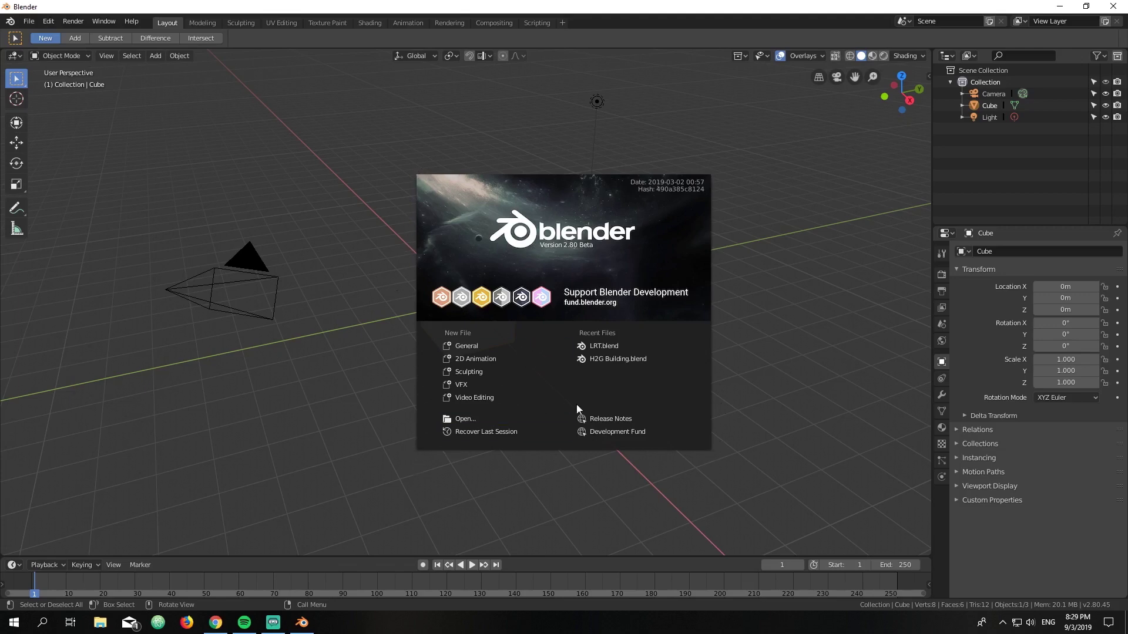
Dismiss the splash screen and select the camera, cube and light in turn.
{"action": "left_click", "coordinate": [813, 161]}
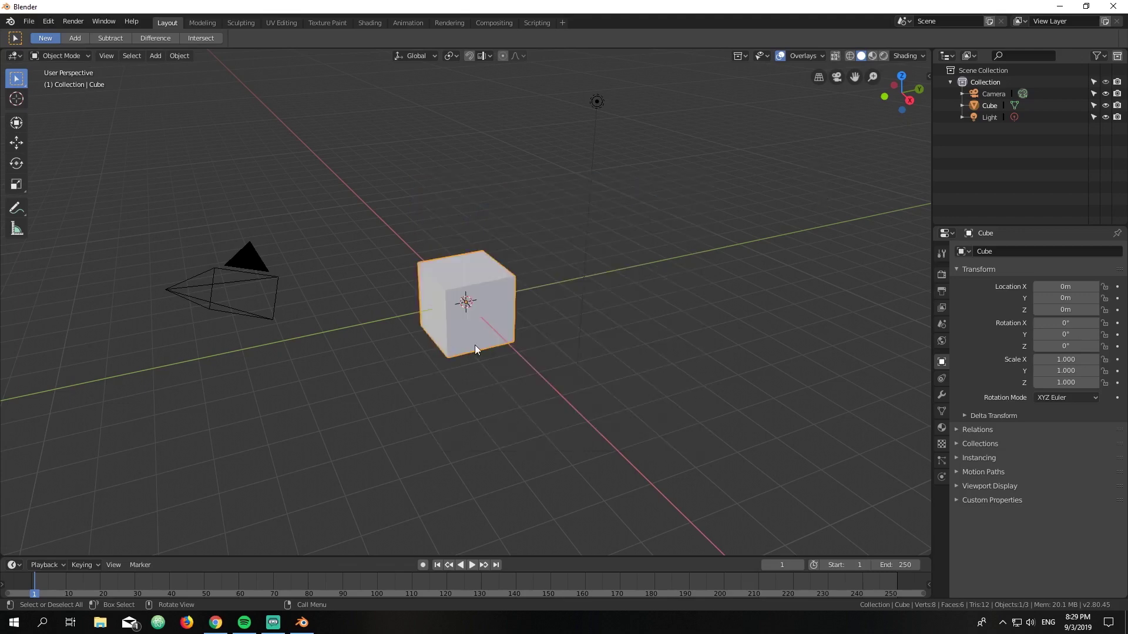
{"action": "left_click", "coordinate": [260, 264]}
{"action": "left_click", "coordinate": [459, 284]}
{"action": "left_click", "coordinate": [597, 102]}
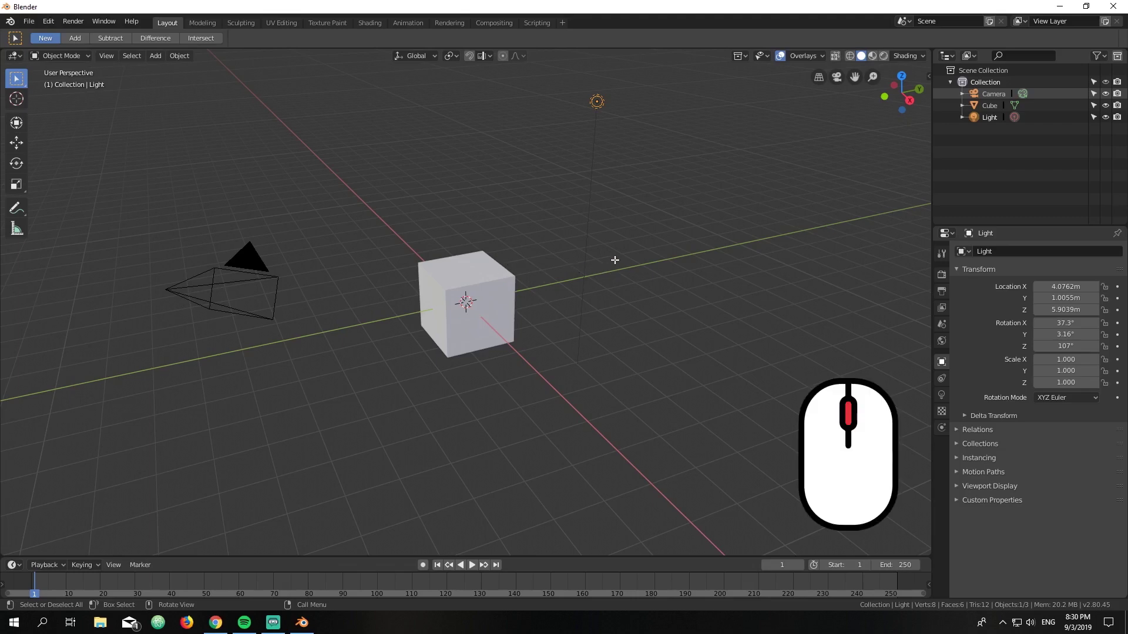
Orbit about 90°, pan and zoom out so camera, cube and light show, then select the cube.
{"action": "middle_click_drag", "start_coordinate": [614, 258], "coordinate": [589, 246]}
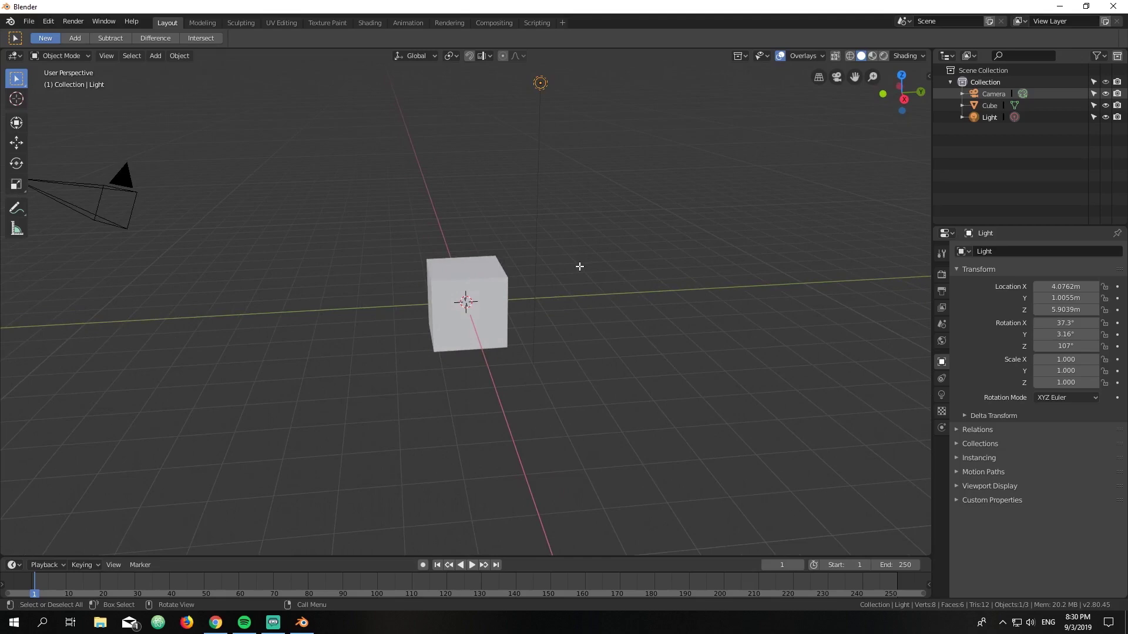
{"action": "key", "text": "shift"}
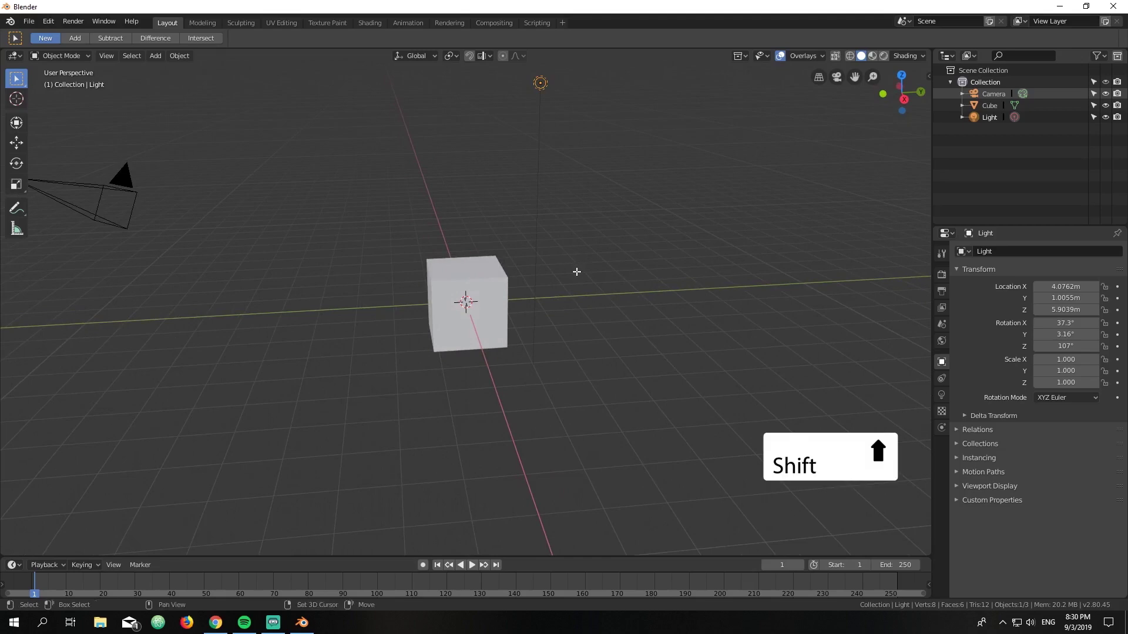
{"action": "middle_click_drag", "start_coordinate": [569, 285], "coordinate": [624, 214], "text": "shift"}
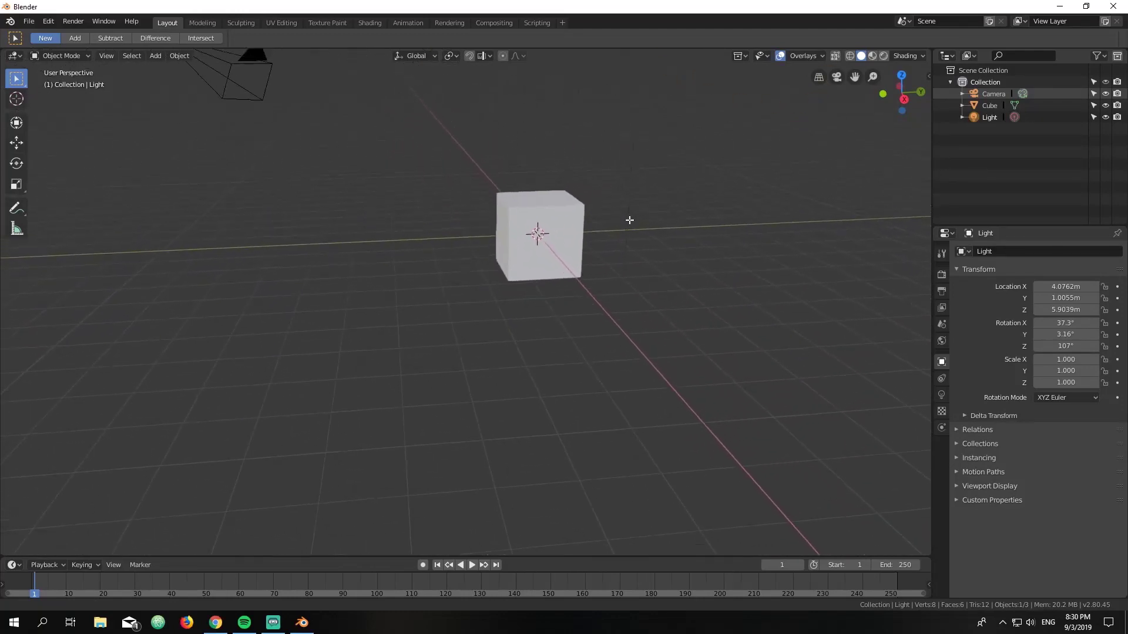
{"action": "middle_click_drag", "start_coordinate": [694, 249], "coordinate": [663, 235]}
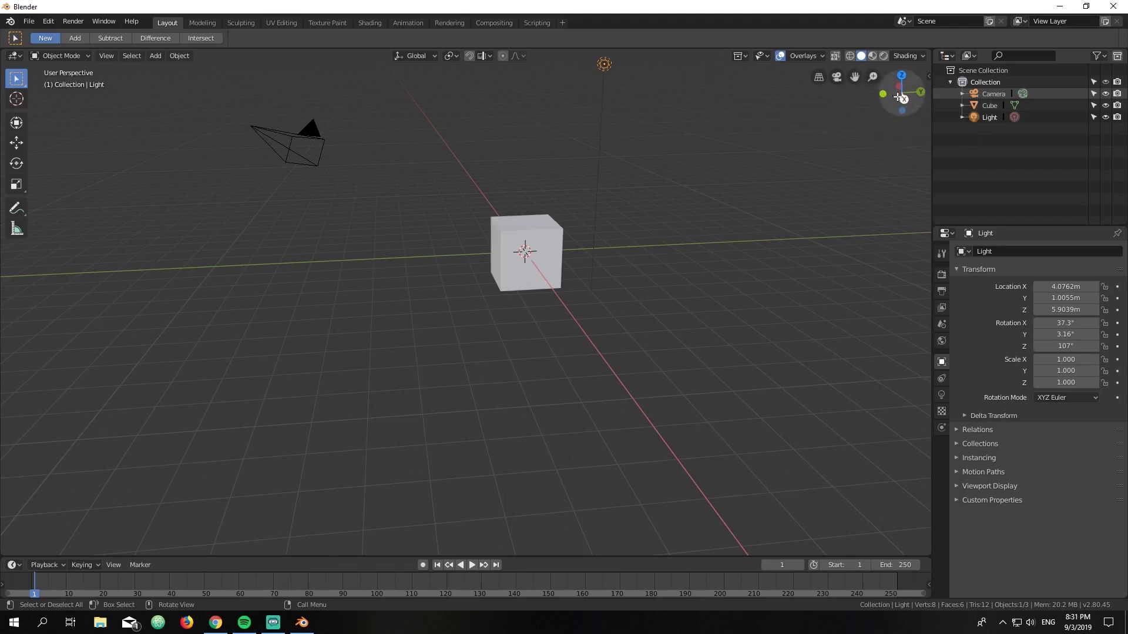
{"action": "left_click_drag", "start_coordinate": [894, 101], "coordinate": [755, 146]}
{"action": "scroll", "coordinate": [715, 167], "scroll_direction": "down", "scroll_amount": 3}
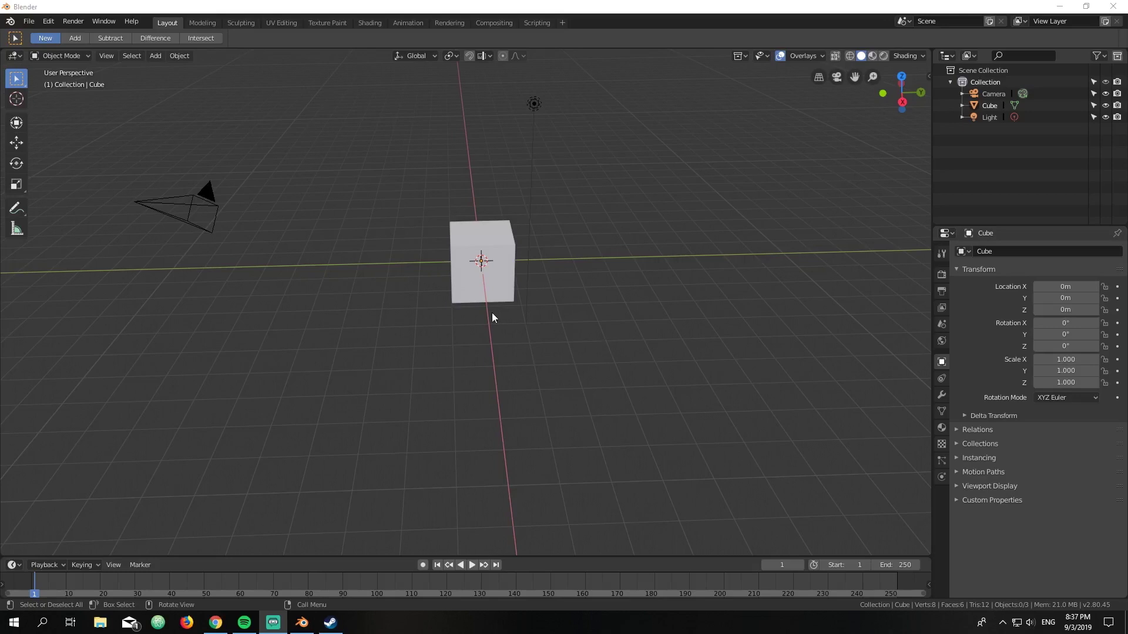
{"action": "left_click", "coordinate": [494, 258]}
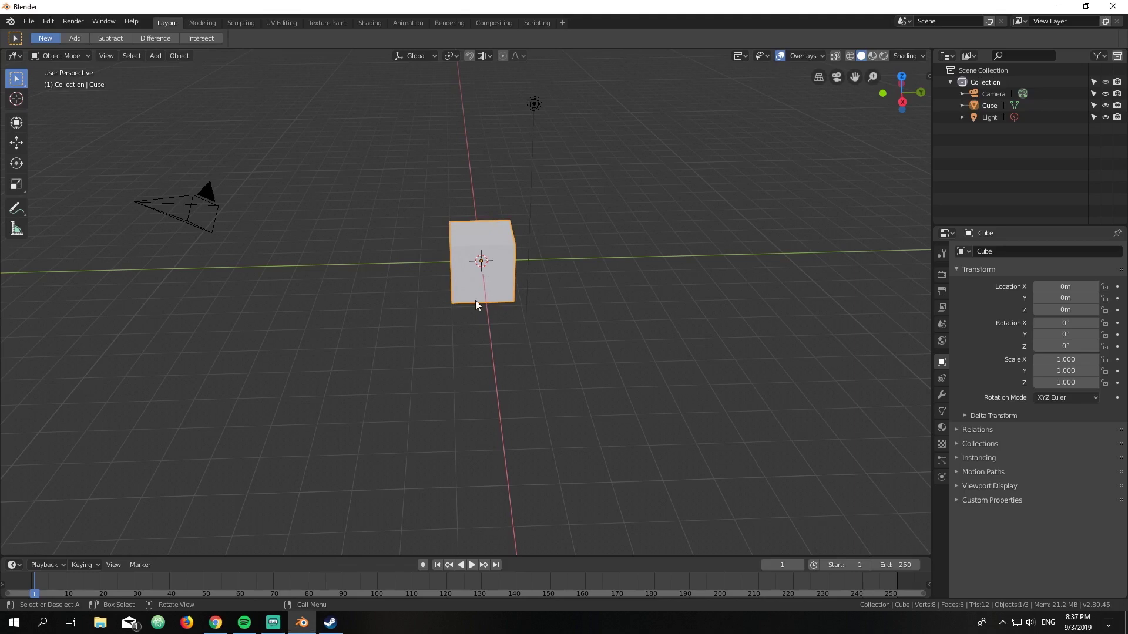
With the Move tool, slide the cube along Y and X, then undo back to location 0.
{"action": "left_click", "coordinate": [16, 143]}
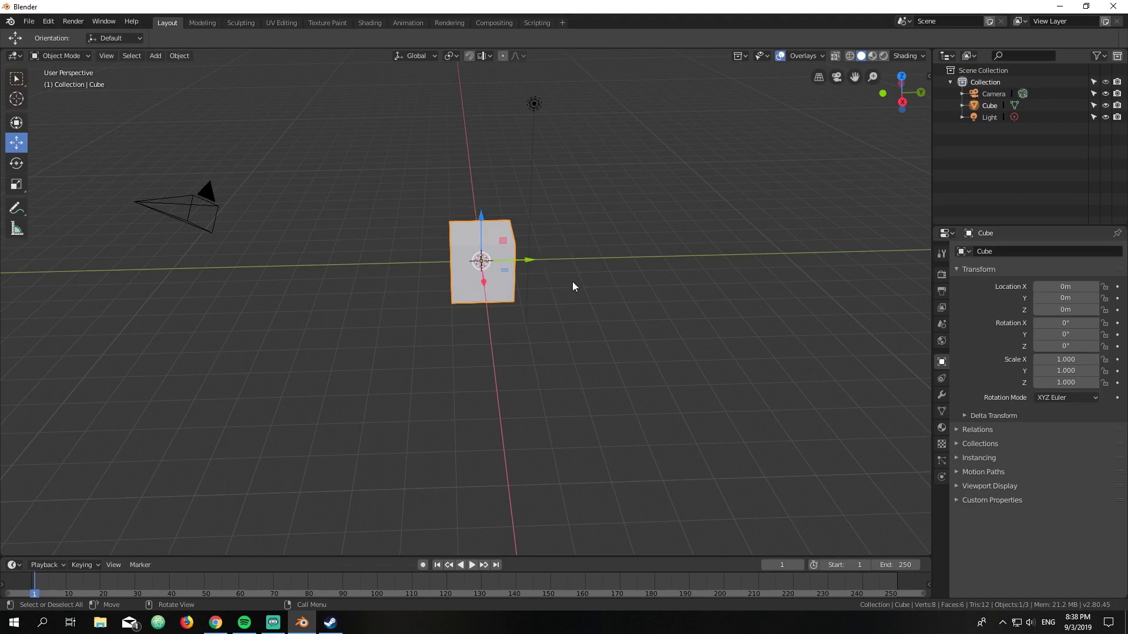
{"action": "middle_click_drag", "start_coordinate": [580, 247], "coordinate": [540, 238]}
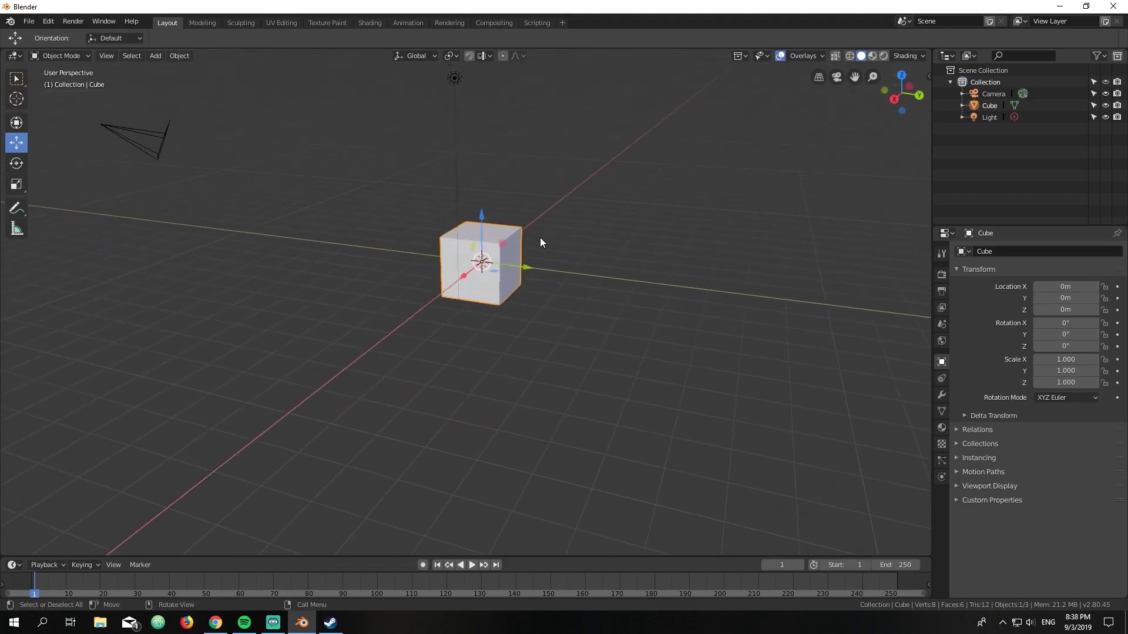
{"action": "left_click_drag", "start_coordinate": [524, 265], "coordinate": [451, 251]}
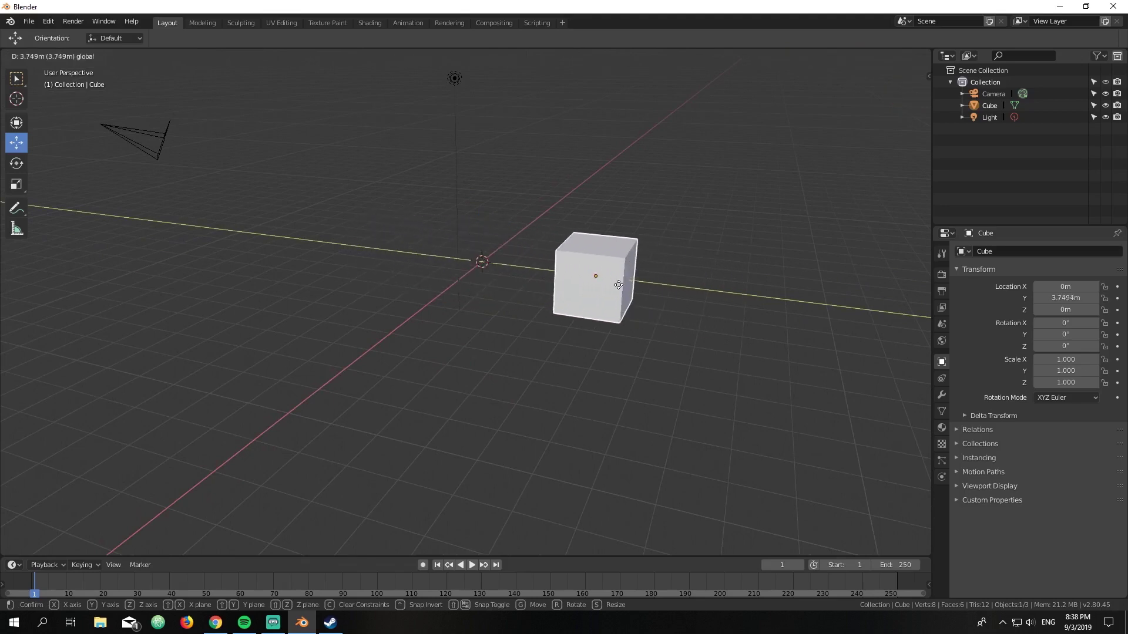
{"action": "left_click", "coordinate": [633, 286]}
{"action": "left_click_drag", "start_coordinate": [581, 291], "coordinate": [623, 147]}
{"action": "key", "text": "ctrl+z"}
{"action": "key", "text": "ctrl+z"}
{"action": "key", "text": "ctrl+z"}
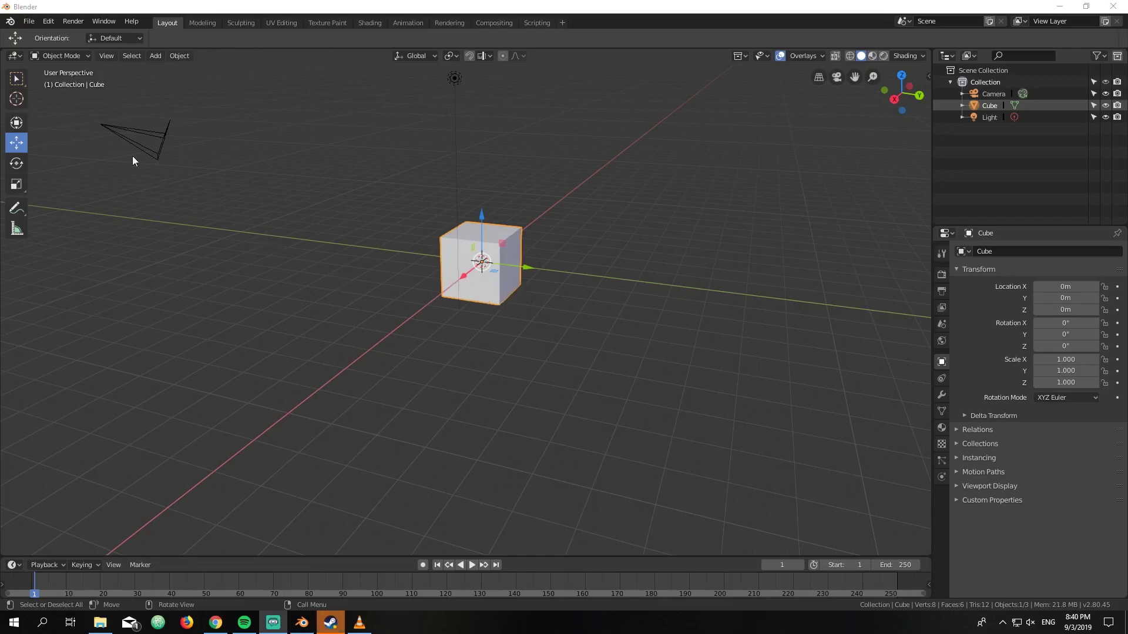
Tilt the cube about X with the Rotate tool, then undo back to 0° rotation.
{"action": "left_click", "coordinate": [19, 164]}
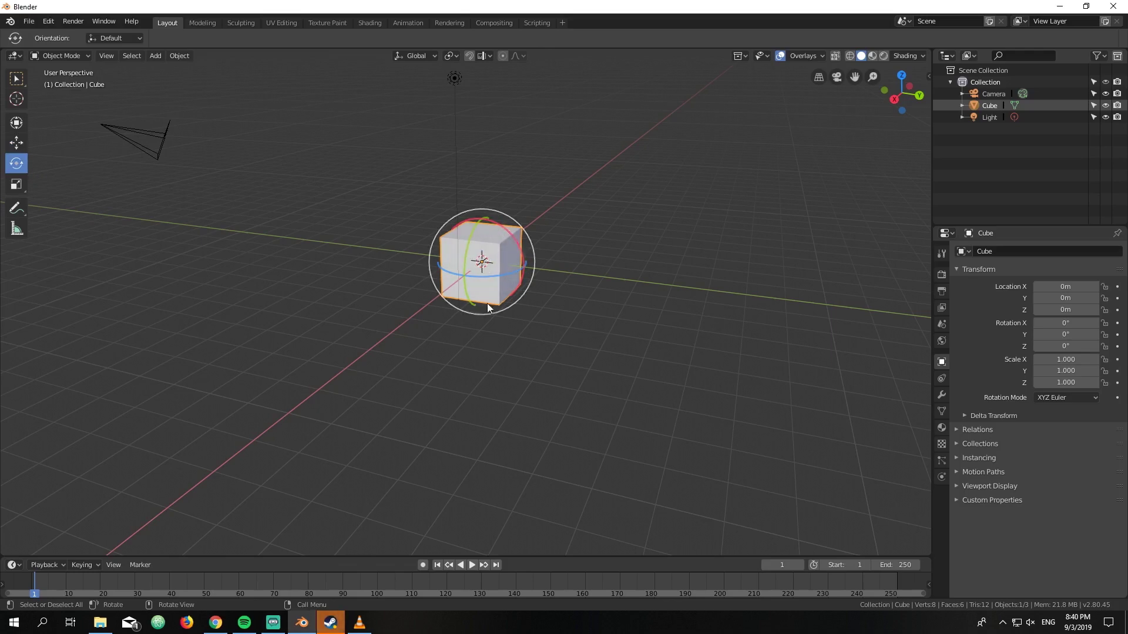
{"action": "left_click_drag", "start_coordinate": [498, 223], "coordinate": [579, 190]}
{"action": "key", "text": "ctrl+z"}
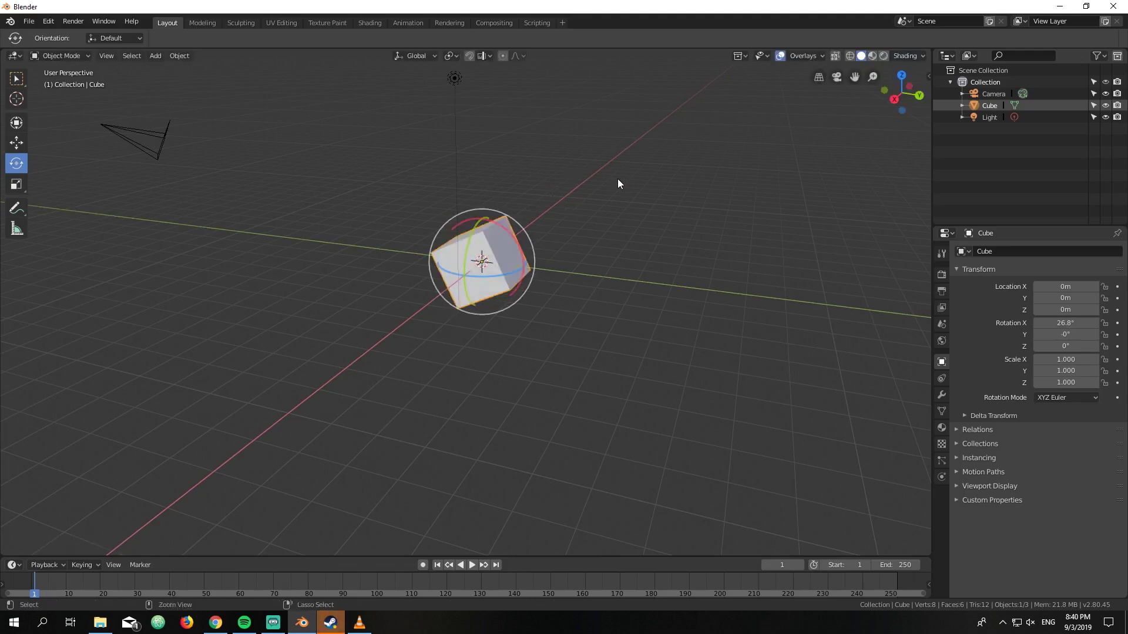
{"action": "key", "text": "ctrl+z"}
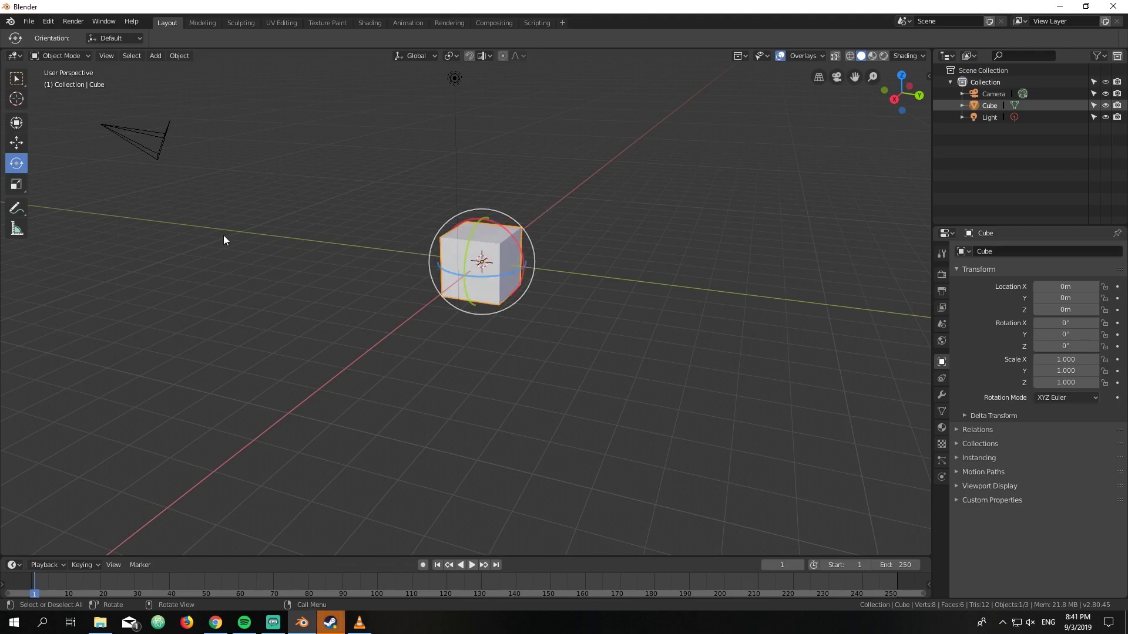
Scale the cube along Y, Z and X until it becomes a long, thin, flat slab.
{"action": "left_click", "coordinate": [23, 184]}
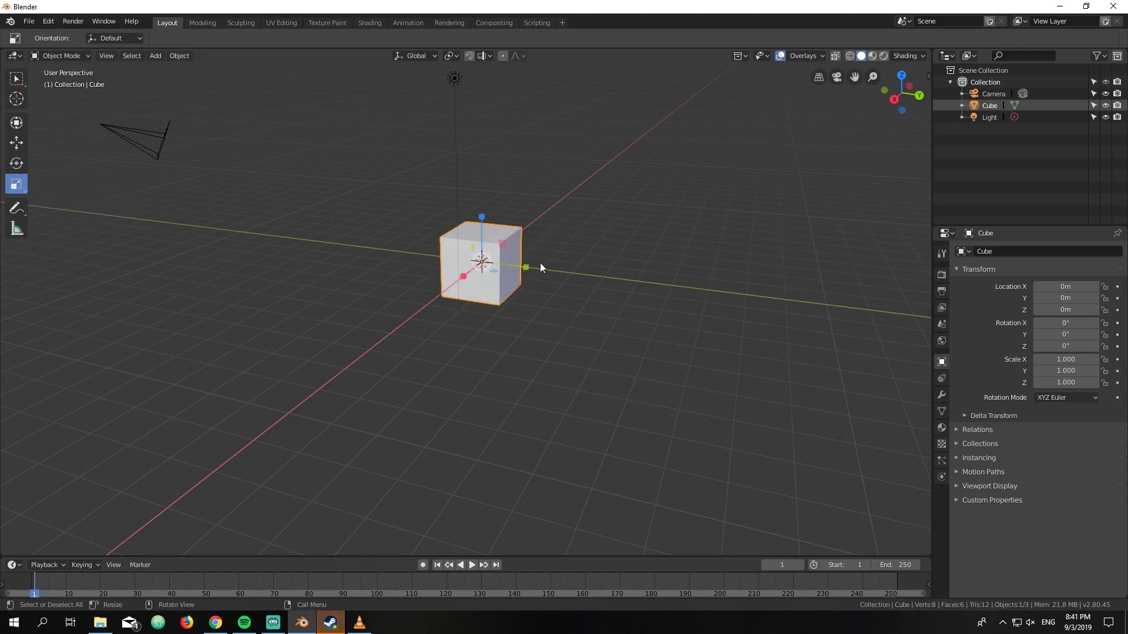
{"action": "left_click_drag", "start_coordinate": [525, 268], "coordinate": [620, 276]}
{"action": "left_click_drag", "start_coordinate": [483, 222], "coordinate": [485, 150]}
{"action": "left_click_drag", "start_coordinate": [460, 277], "coordinate": [631, 279]}
{"action": "left_click_drag", "start_coordinate": [477, 221], "coordinate": [351, 379]}
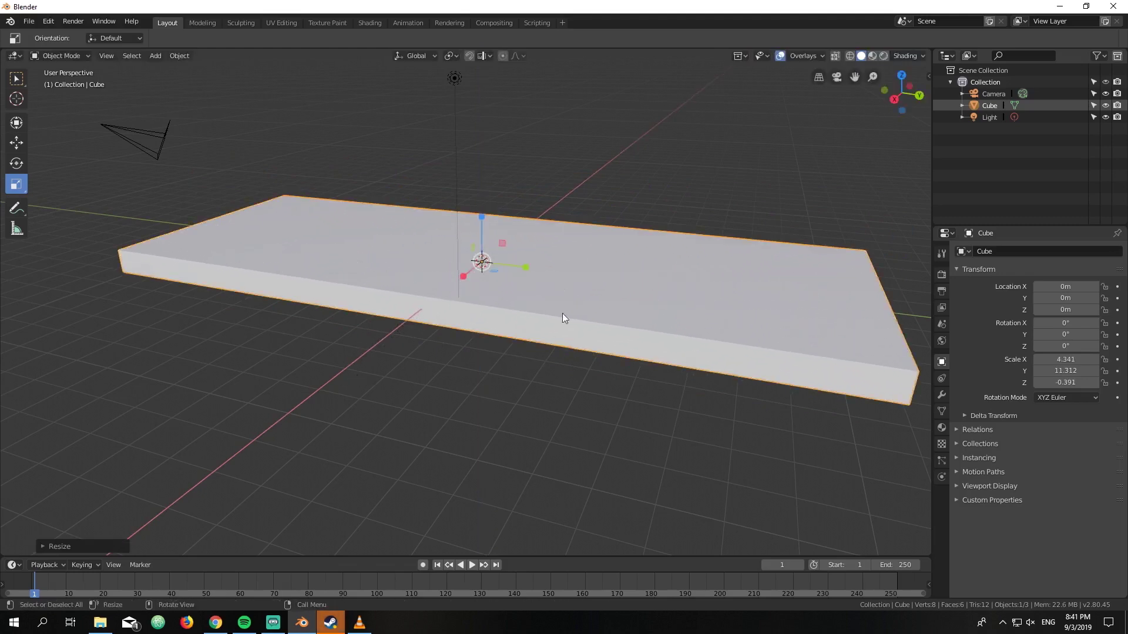
{"action": "middle_click_drag", "start_coordinate": [693, 278], "coordinate": [635, 269]}
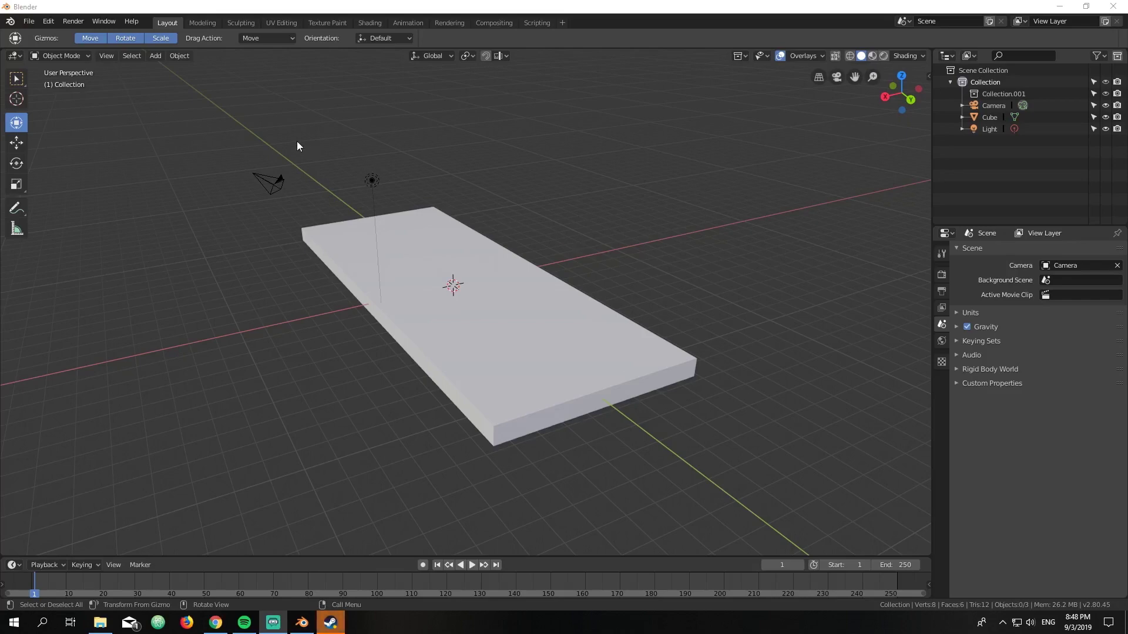
Add a cylinder mesh to the scene.
{"action": "left_click", "coordinate": [157, 56]}
{"action": "mouse_move", "coordinate": [179, 70]}
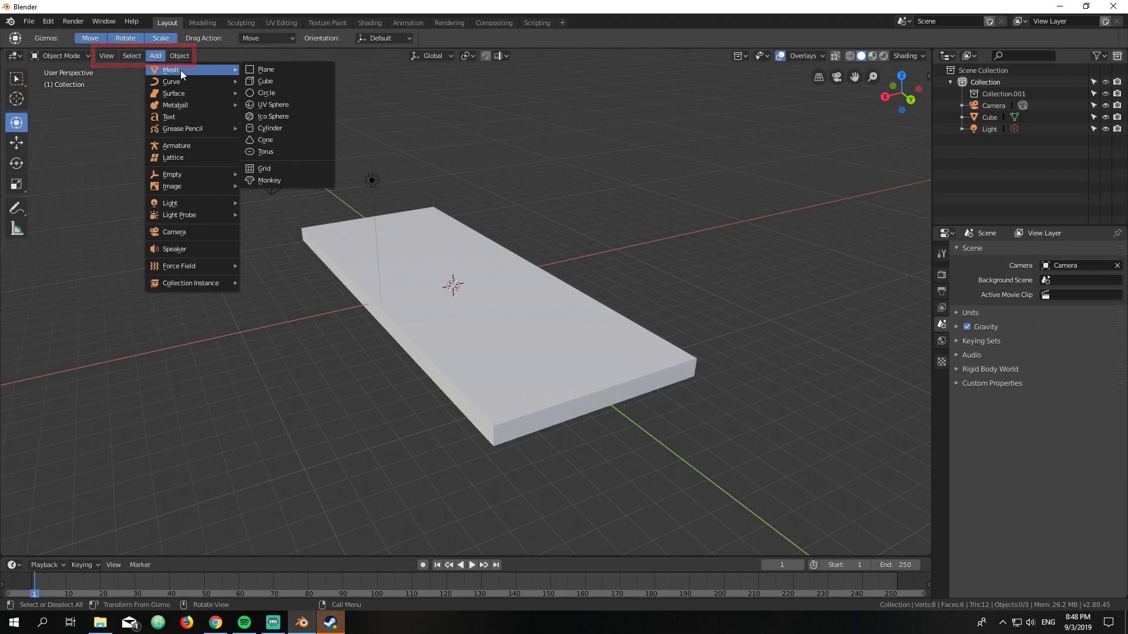
{"action": "left_click", "coordinate": [273, 128]}
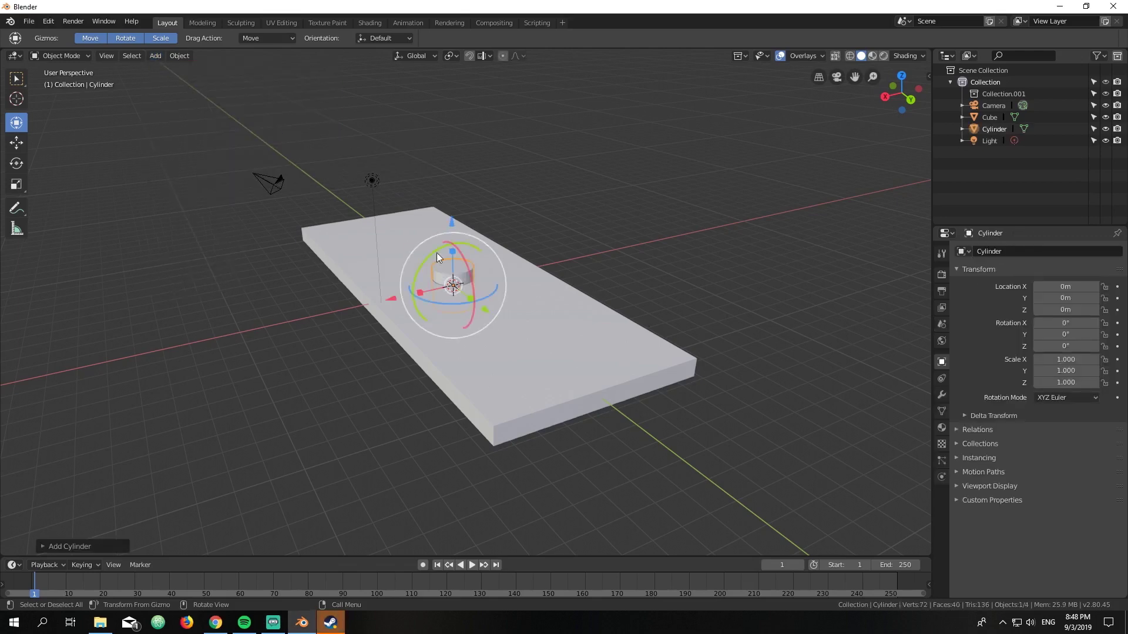
Move the cylinder onto the slab corner at X 2.8407 m, Y -9.7523 m, Z 1 m.
{"action": "middle_click_drag", "start_coordinate": [618, 411], "coordinate": [384, 282]}
{"action": "left_click_drag", "start_coordinate": [413, 280], "coordinate": [622, 302]}
{"action": "middle_click_drag", "start_coordinate": [622, 302], "coordinate": [573, 381]}
{"action": "left_click_drag", "start_coordinate": [563, 388], "coordinate": [647, 386]}
{"action": "left_click_drag", "start_coordinate": [583, 321], "coordinate": [583, 289]}
{"action": "middle_click_drag", "start_coordinate": [328, 297], "coordinate": [470, 331]}
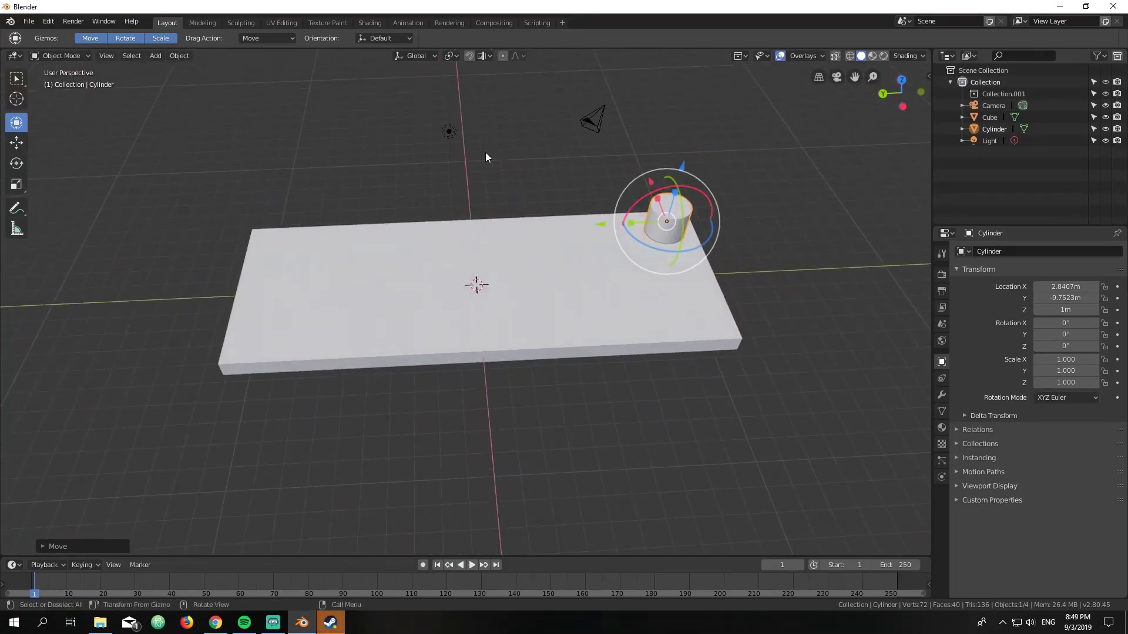
{"action": "left_click", "coordinate": [160, 58]}
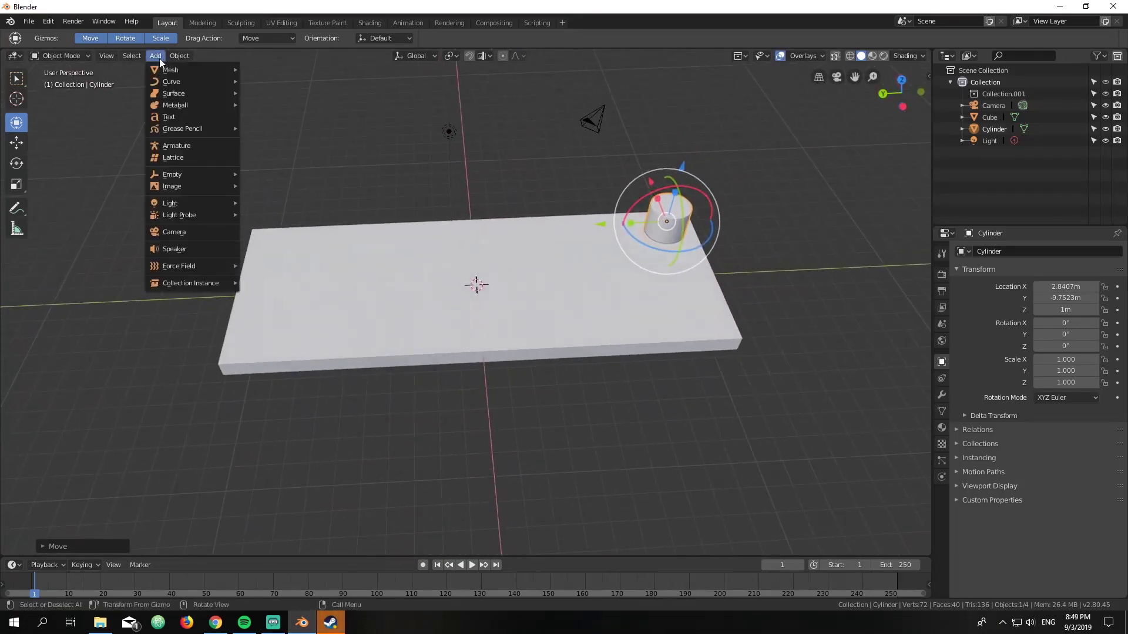
Copy and paste the cylinder to create Cylinder.001 in Collection.002.
{"action": "mouse_move", "coordinate": [173, 70]}
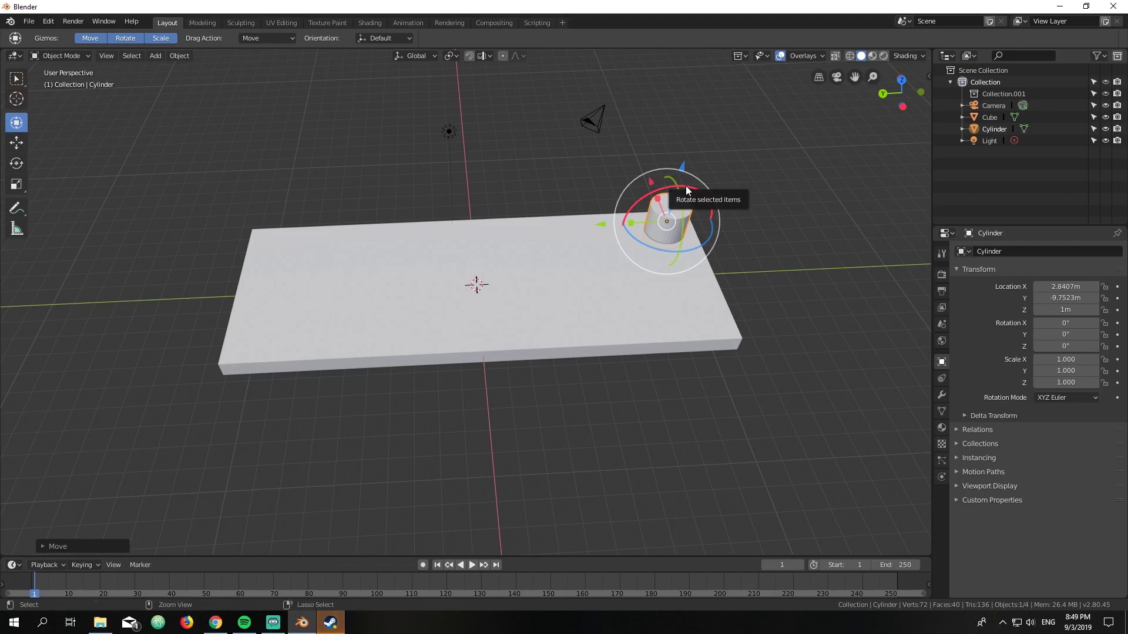
{"action": "key", "text": "ctrl+c"}
{"action": "key", "text": "ctrl+v"}
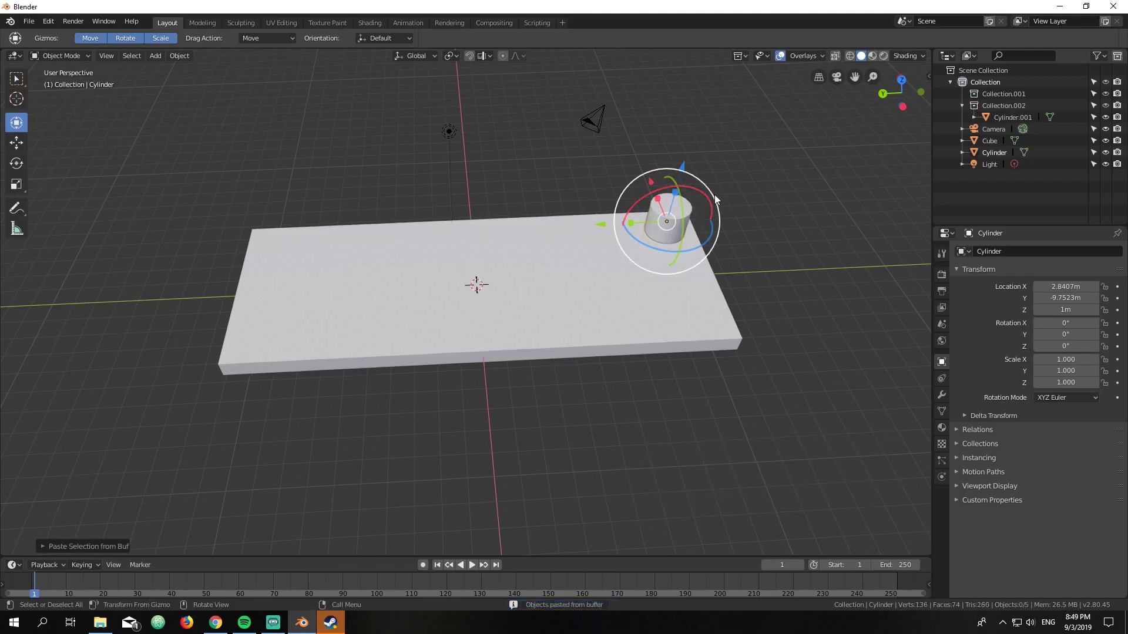
Slide Cylinder.001 along X to the opposite corner at X -2.8411 m.
{"action": "left_click", "coordinate": [1011, 118]}
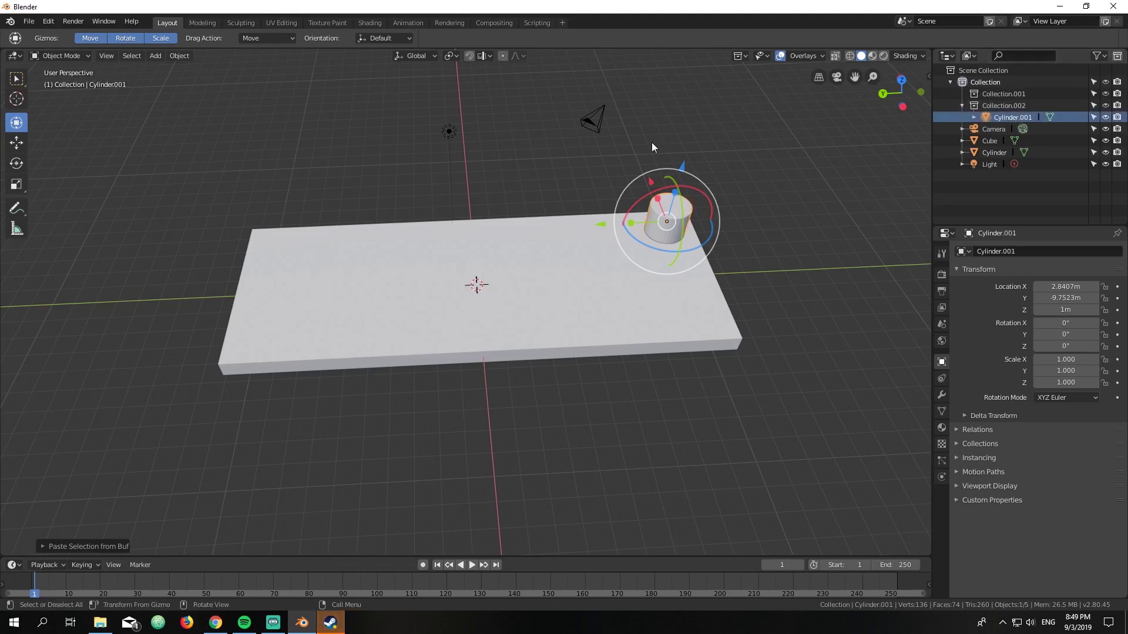
{"action": "left_click_drag", "start_coordinate": [650, 186], "coordinate": [675, 266]}
{"action": "middle_click_drag", "start_coordinate": [681, 237], "coordinate": [546, 198]}
Select both end cylinders together and copy them.
{"action": "middle_click_drag", "start_coordinate": [535, 236], "coordinate": [503, 247]}
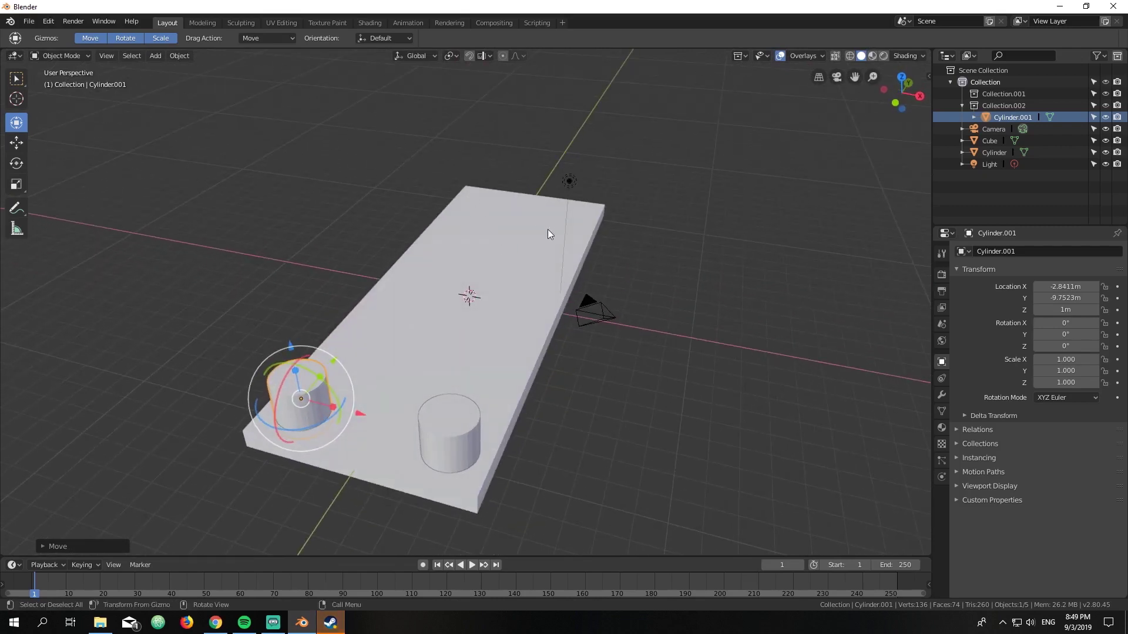
{"action": "middle_click_drag", "start_coordinate": [604, 198], "coordinate": [509, 242]}
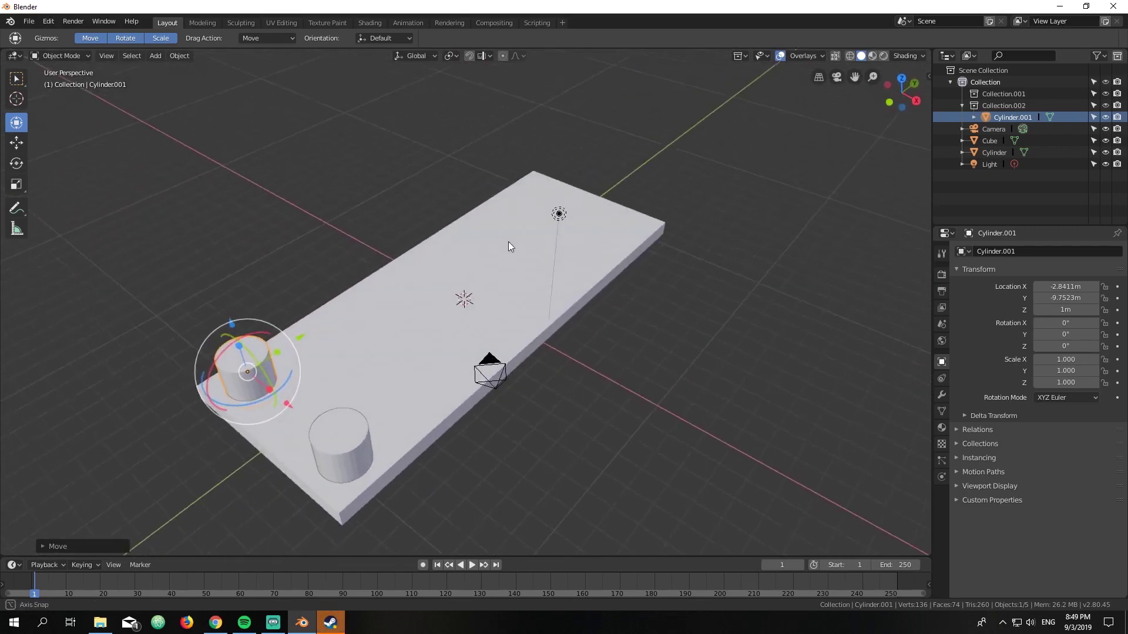
{"action": "left_click", "coordinate": [340, 455], "text": "shift"}
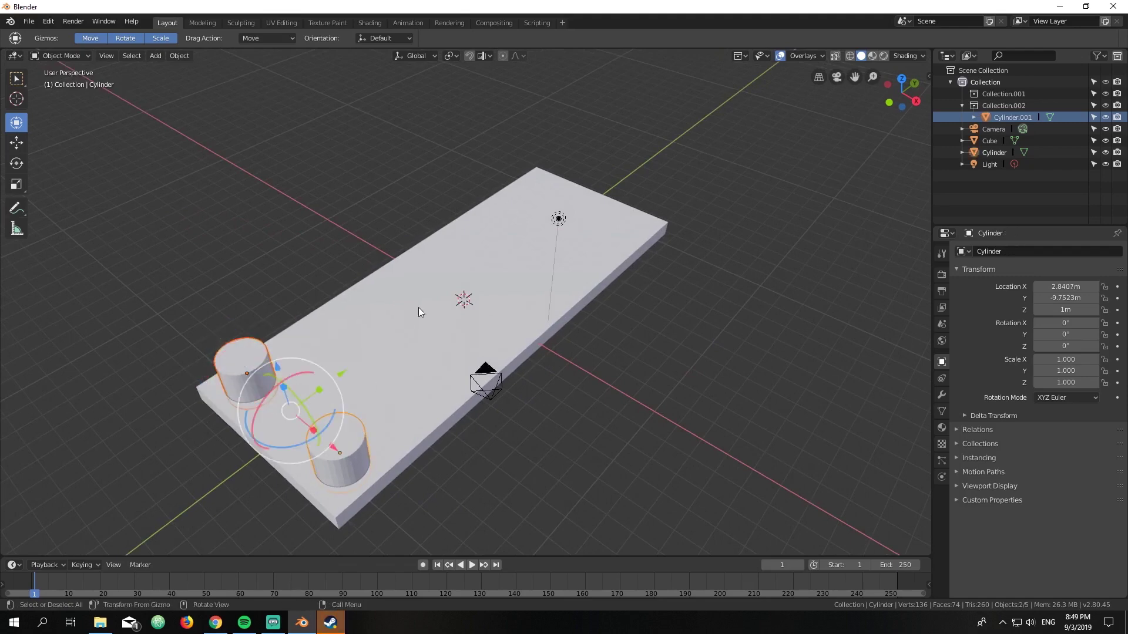
{"action": "key", "text": "ctrl+c"}
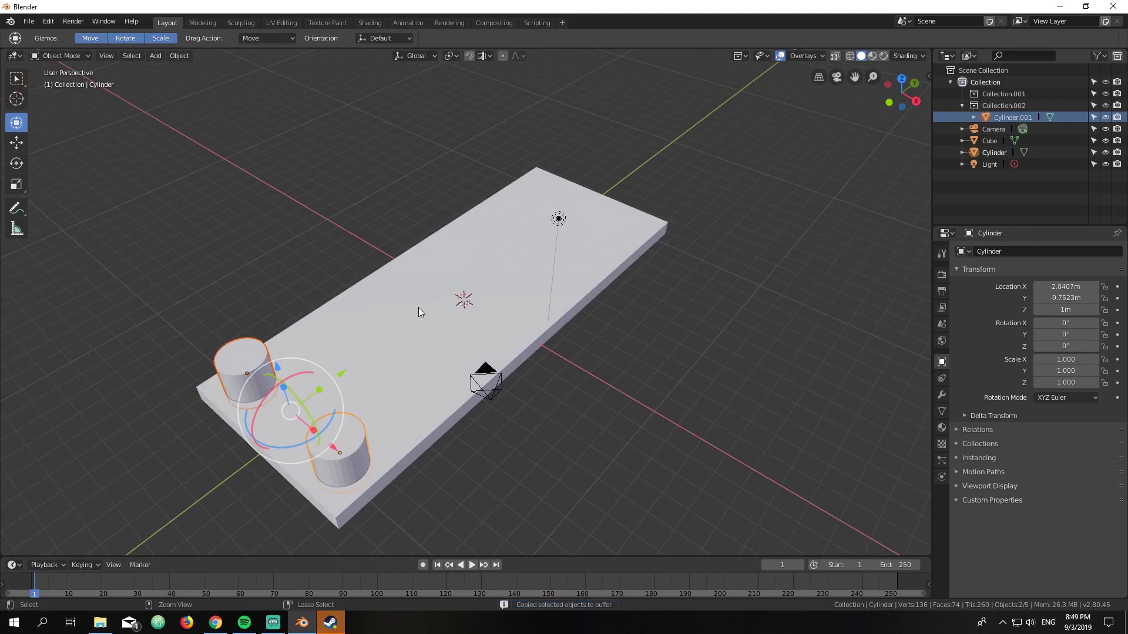
Paste the pair and move Cylinder.002 and Cylinder.003 along Y to the far end, Y 9.52 m.
{"action": "key", "text": "ctrl+v"}
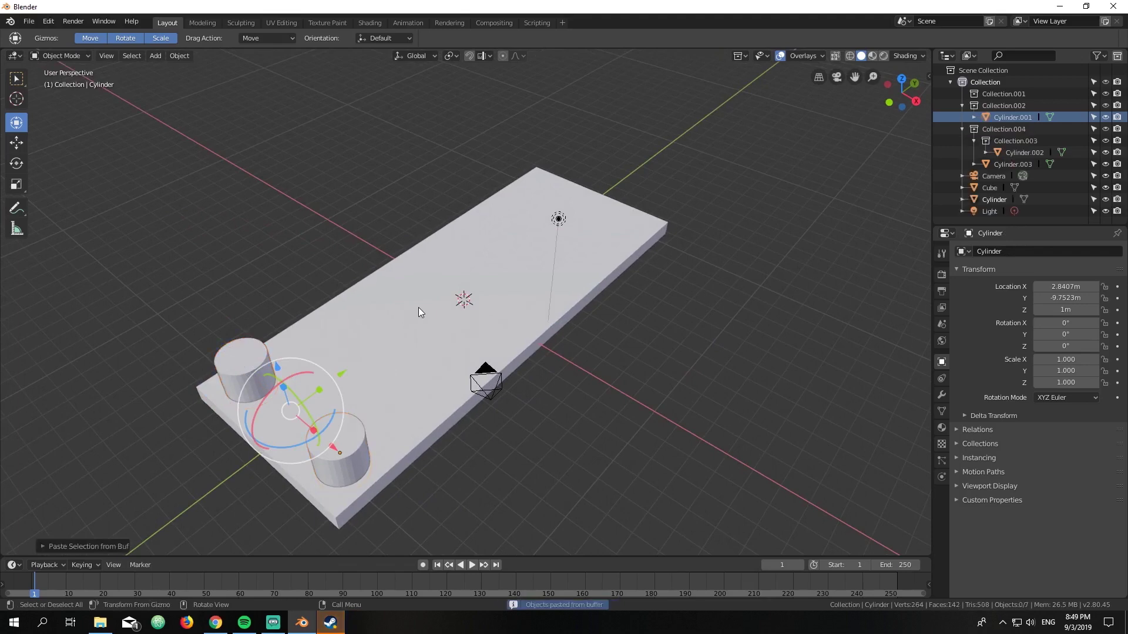
{"action": "left_click", "coordinate": [1018, 154]}
{"action": "left_click", "coordinate": [1013, 166], "text": "ctrl"}
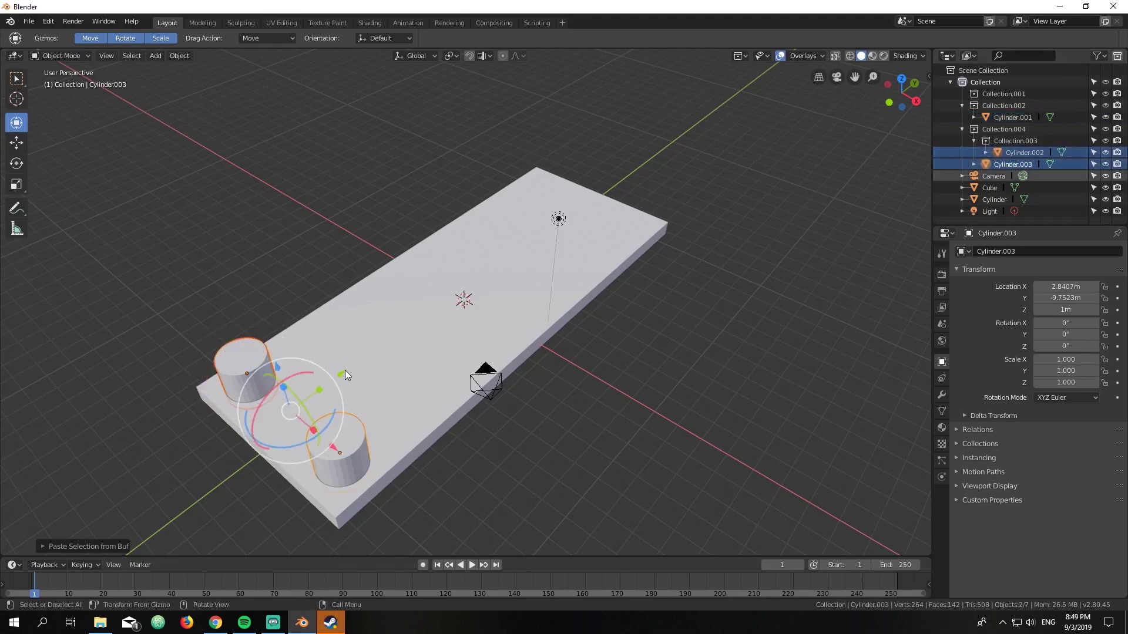
{"action": "key", "text": "g"}
{"action": "key", "text": "y"}
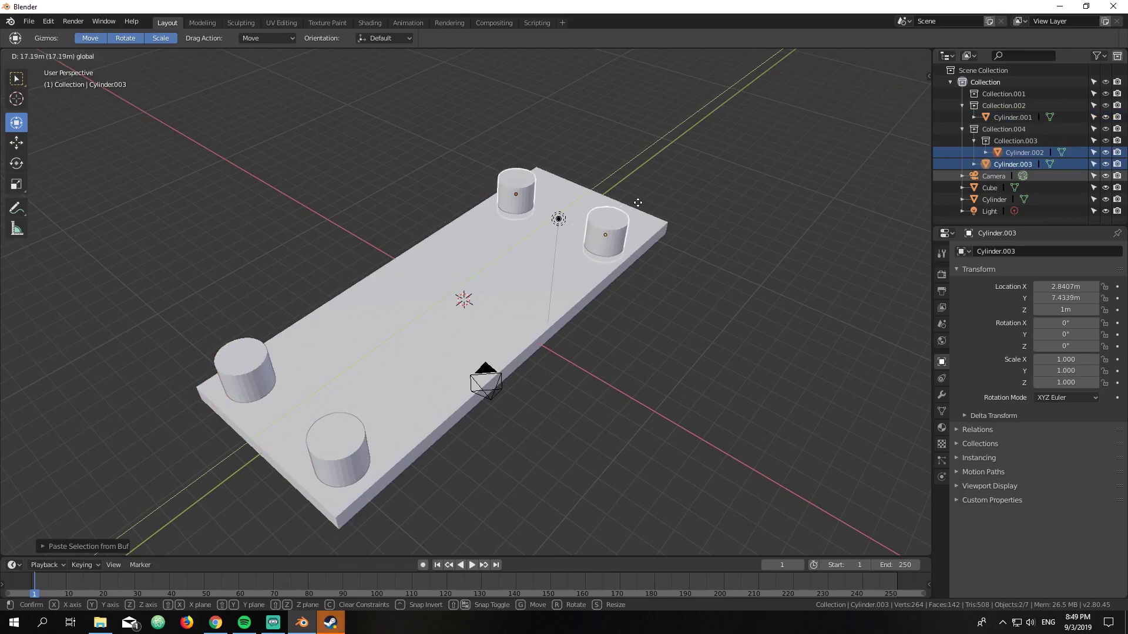
{"action": "left_click", "coordinate": [663, 198]}
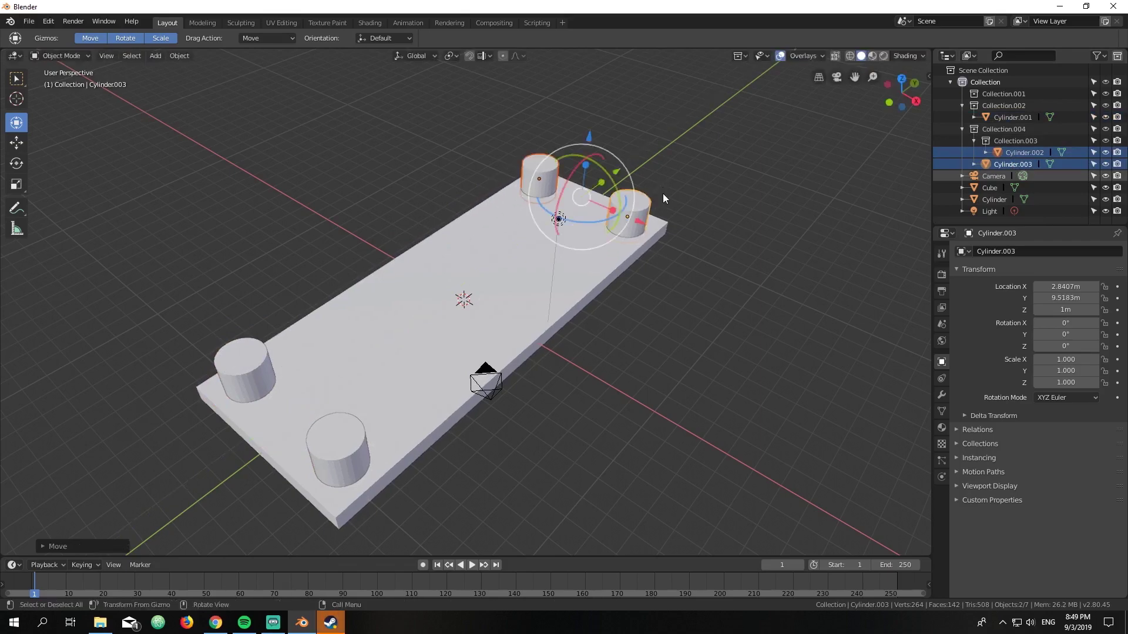
{"action": "middle_click_drag", "start_coordinate": [716, 228], "coordinate": [340, 206]}
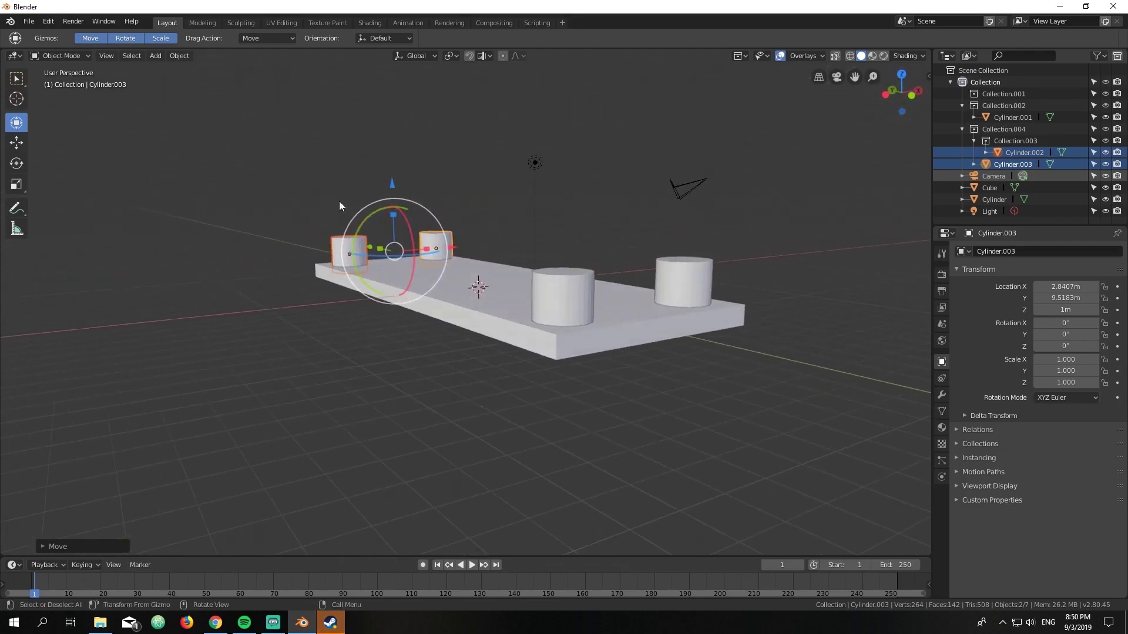
{"action": "left_click", "coordinate": [470, 295]}
{"action": "middle_click_drag", "start_coordinate": [470, 294], "coordinate": [602, 205]}
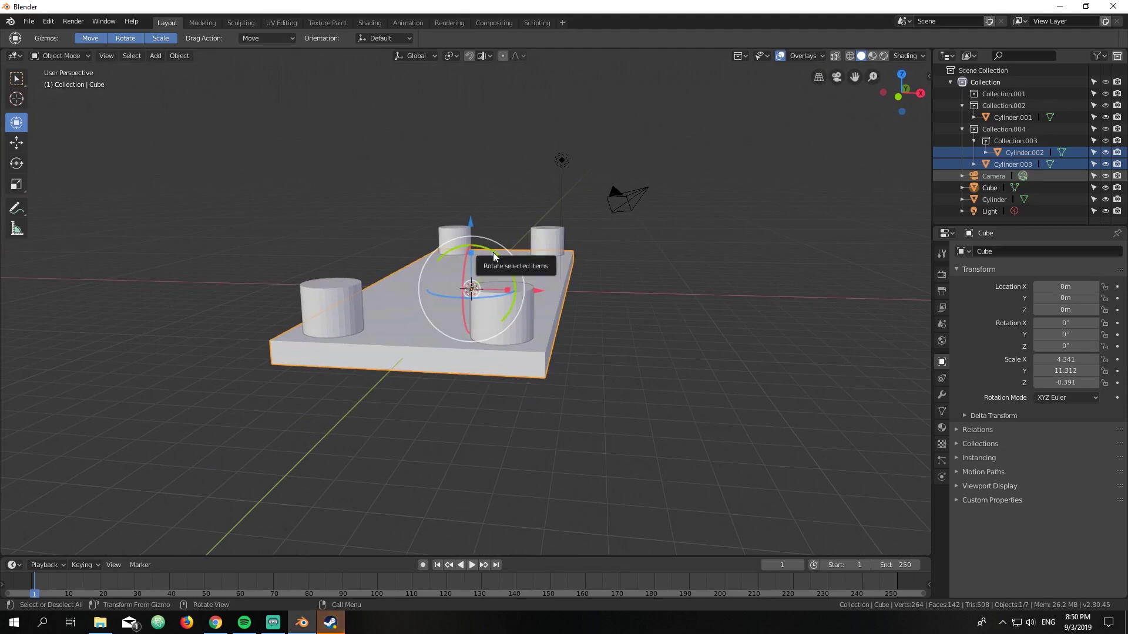
{"action": "left_click_drag", "start_coordinate": [493, 256], "coordinate": [444, 415]}
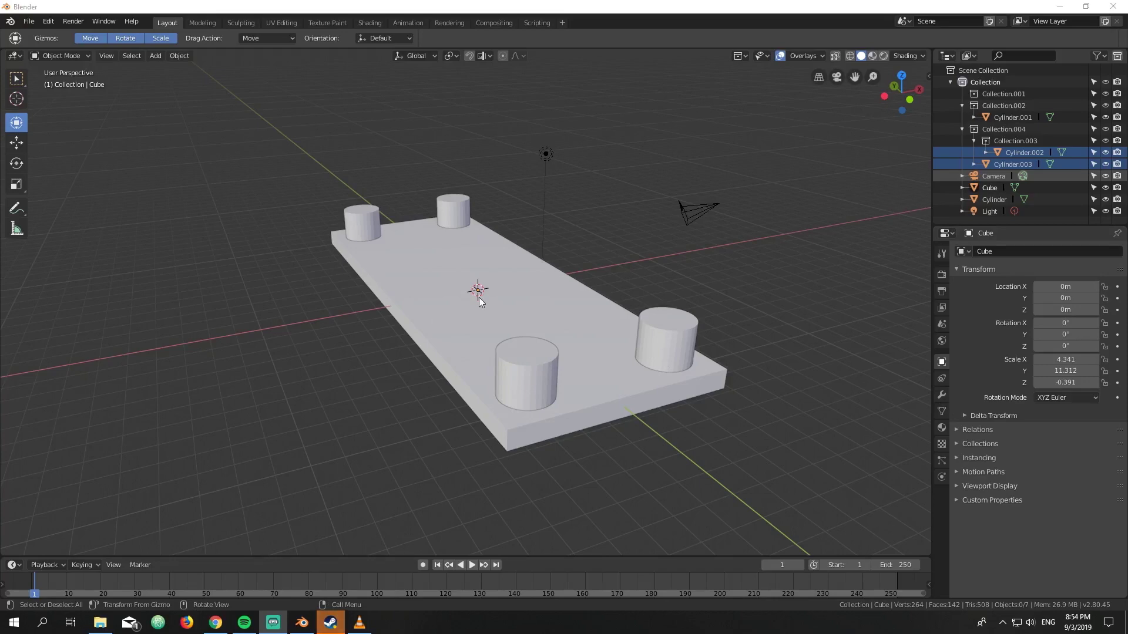
{"action": "middle_click_drag", "start_coordinate": [594, 294], "coordinate": [538, 298]}
{"action": "left_click", "coordinate": [537, 295]}
{"action": "left_click_drag", "start_coordinate": [515, 266], "coordinate": [547, 262]}
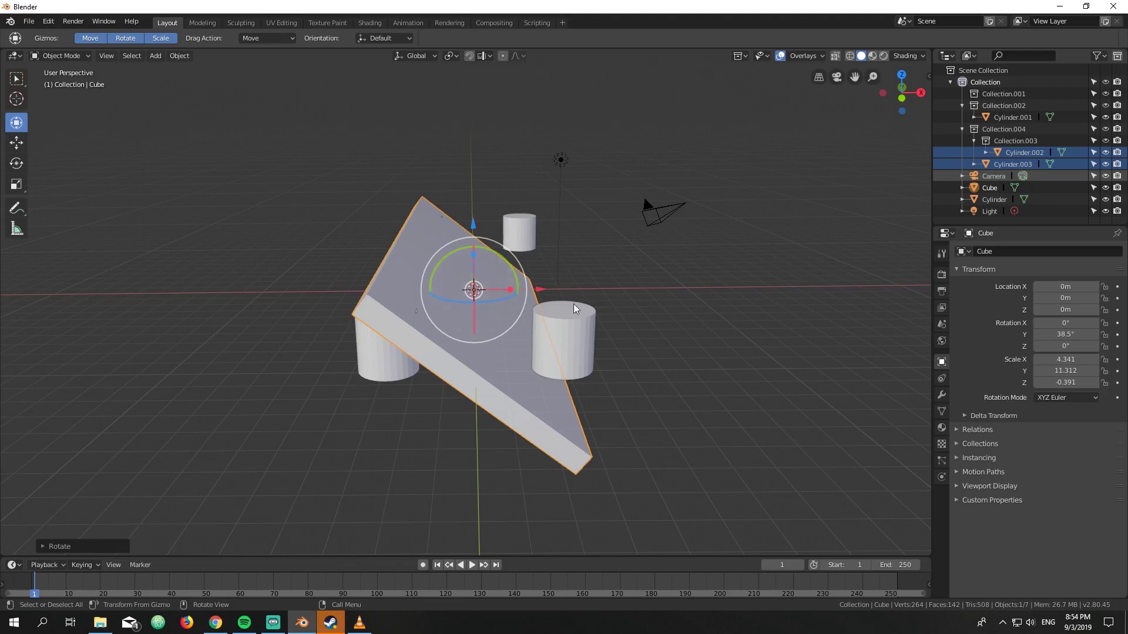
{"action": "key", "text": "ctrl+z"}
{"action": "middle_click_drag", "start_coordinate": [506, 287], "coordinate": [475, 229]}
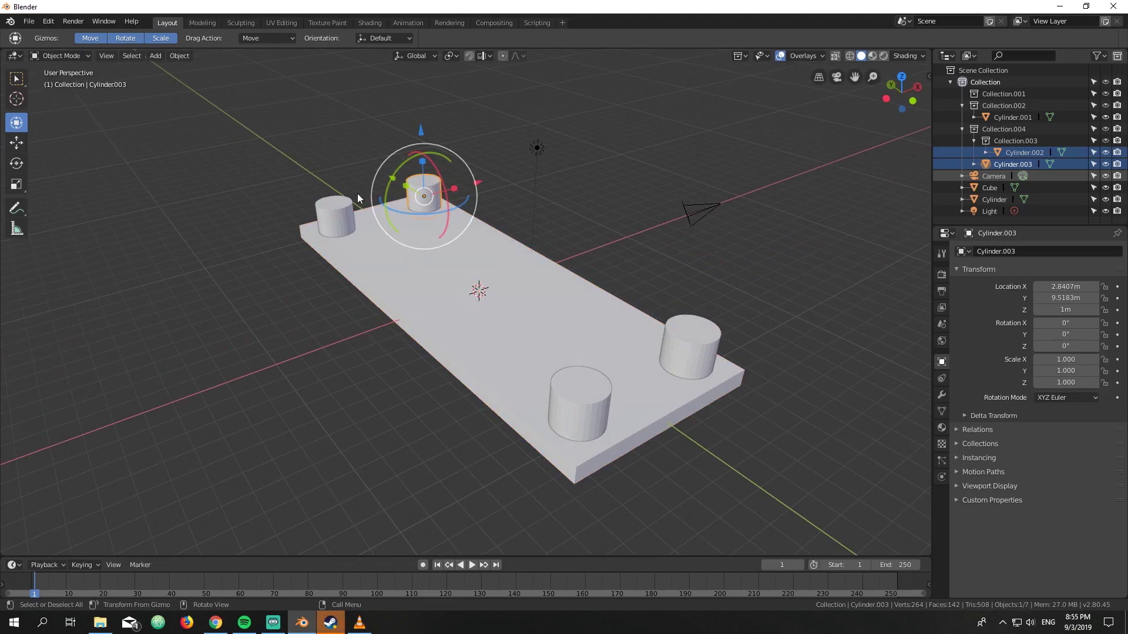
{"action": "left_click", "coordinate": [340, 202], "text": "shift"}
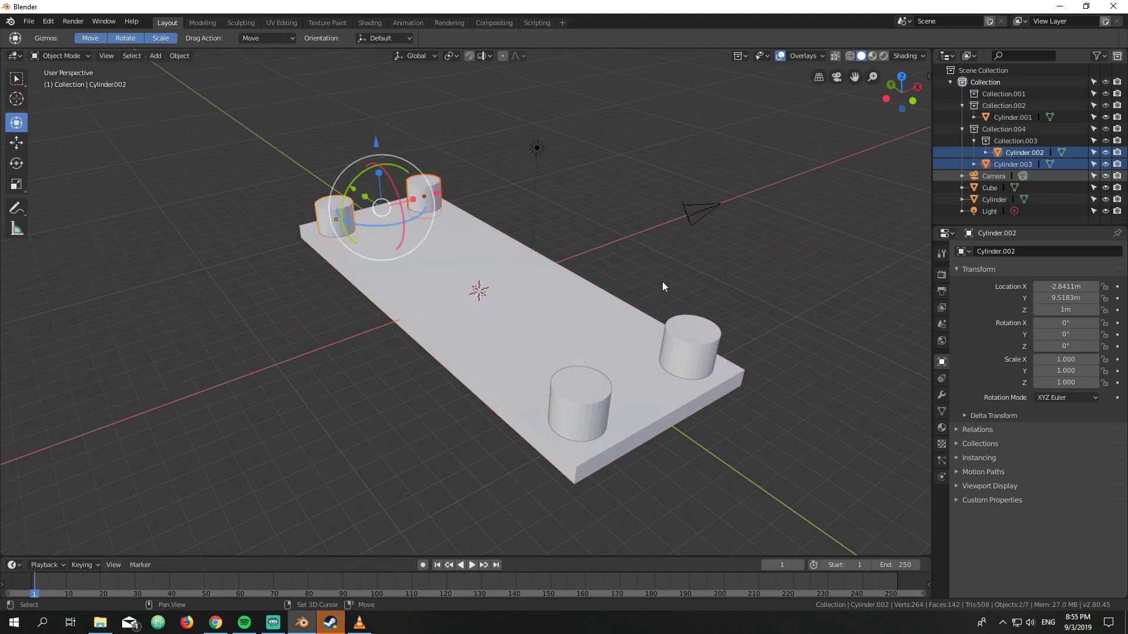
Select the corner cylinders, then the slab last as active, and call up Set Parent To with Ctrl+P.
{"action": "left_click", "coordinate": [688, 334], "text": "shift"}
{"action": "left_click", "coordinate": [598, 382], "text": "shift"}
{"action": "middle_click_drag", "start_coordinate": [615, 252], "coordinate": [542, 239]}
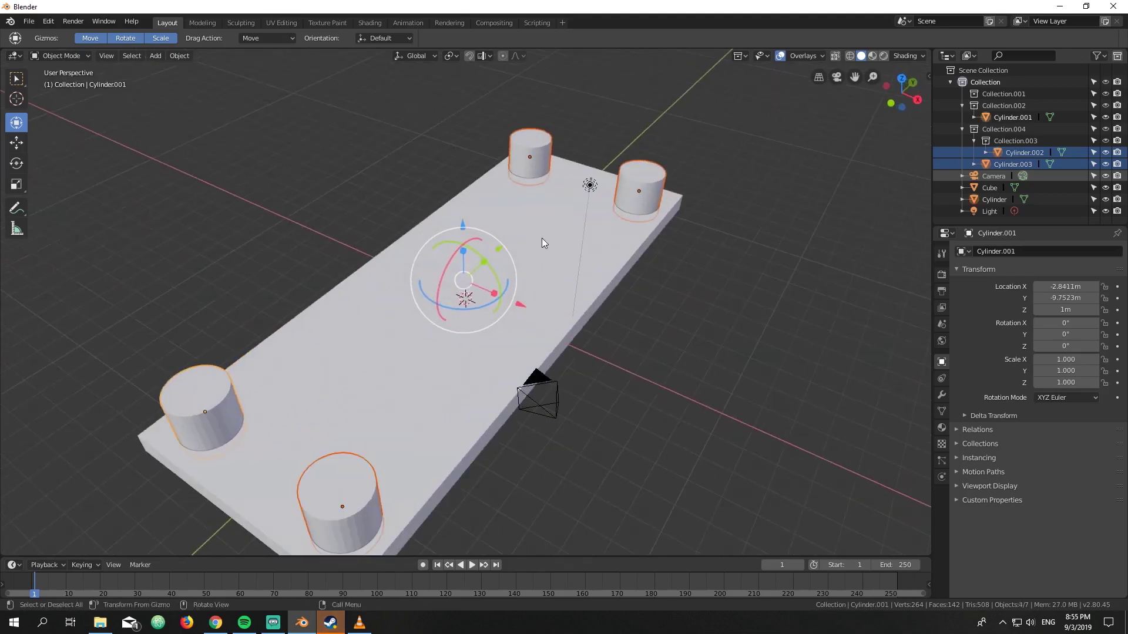
{"action": "left_click", "coordinate": [368, 317], "text": "shift"}
{"action": "middle_click_drag", "start_coordinate": [275, 225], "coordinate": [390, 202]}
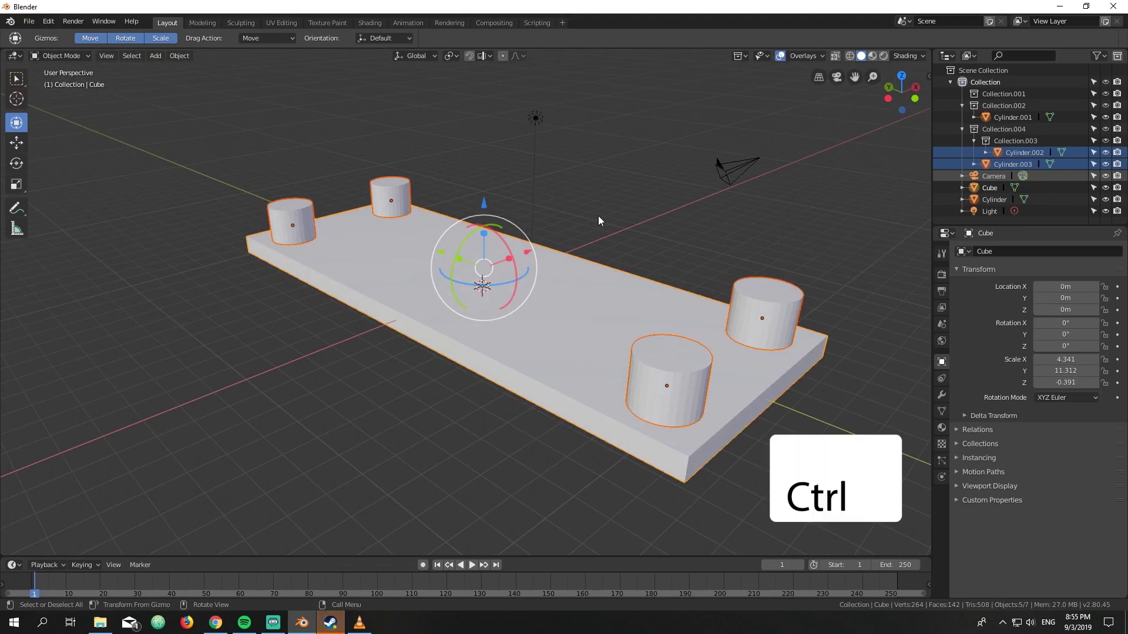
{"action": "key", "text": "ctrl+p"}
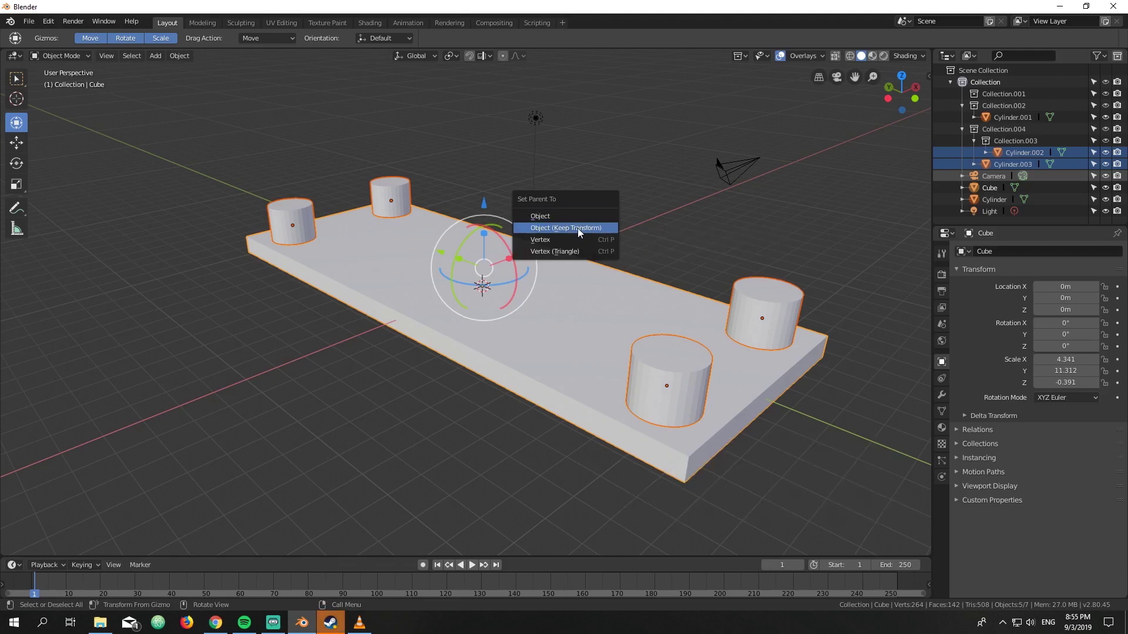
Parent the four cylinders to the slab using Object (Keep Transform).
{"action": "left_click", "coordinate": [577, 228]}
{"action": "middle_click_drag", "start_coordinate": [633, 223], "coordinate": [712, 244]}
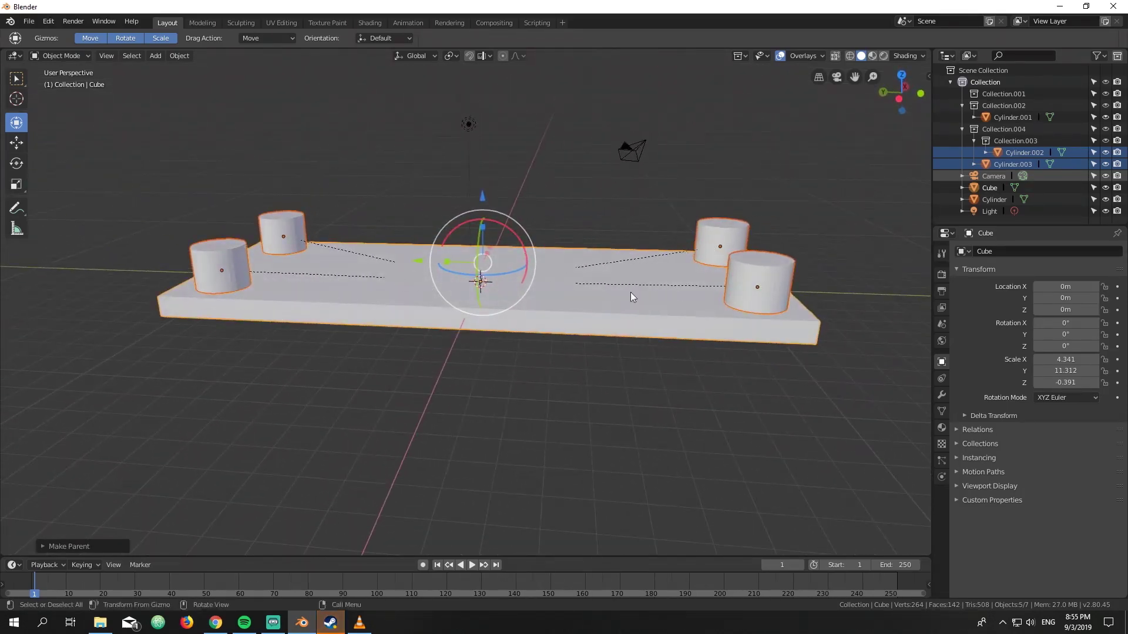
{"action": "middle_click_drag", "start_coordinate": [517, 261], "coordinate": [486, 262]}
Test-rotate the slab alone about Y to check the cylinders follow, then undo it.
{"action": "left_click", "coordinate": [456, 326]}
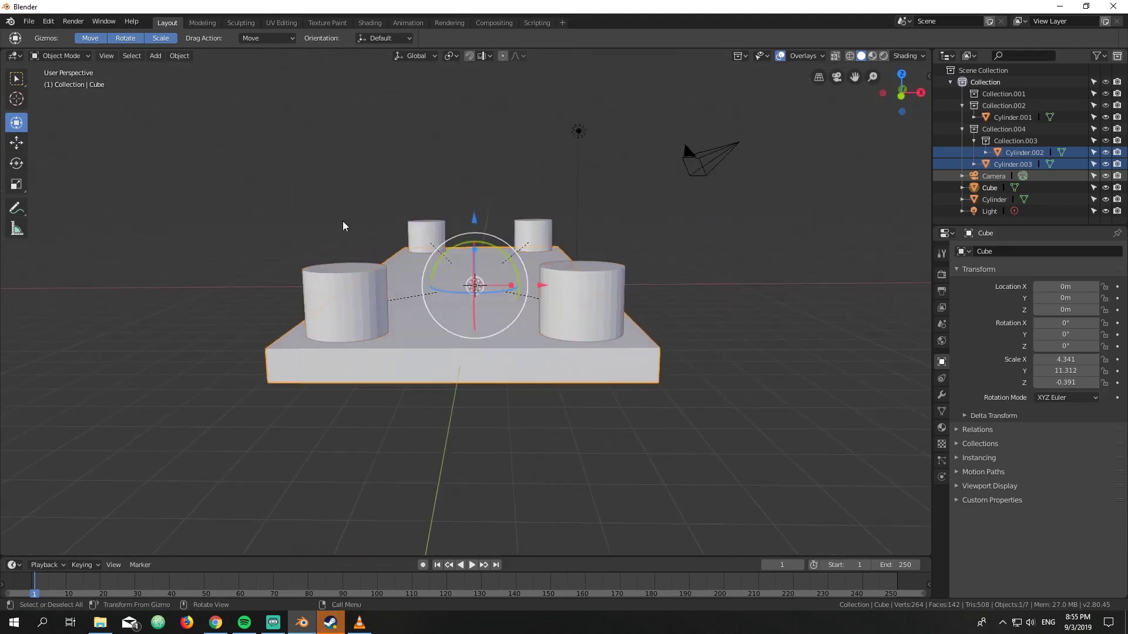
{"action": "middle_click_drag", "start_coordinate": [343, 220], "coordinate": [374, 276]}
{"action": "middle_click_drag", "start_coordinate": [528, 333], "coordinate": [519, 277]}
{"action": "left_click_drag", "start_coordinate": [450, 254], "coordinate": [643, 379]}
{"action": "key", "text": "ctrl+z"}
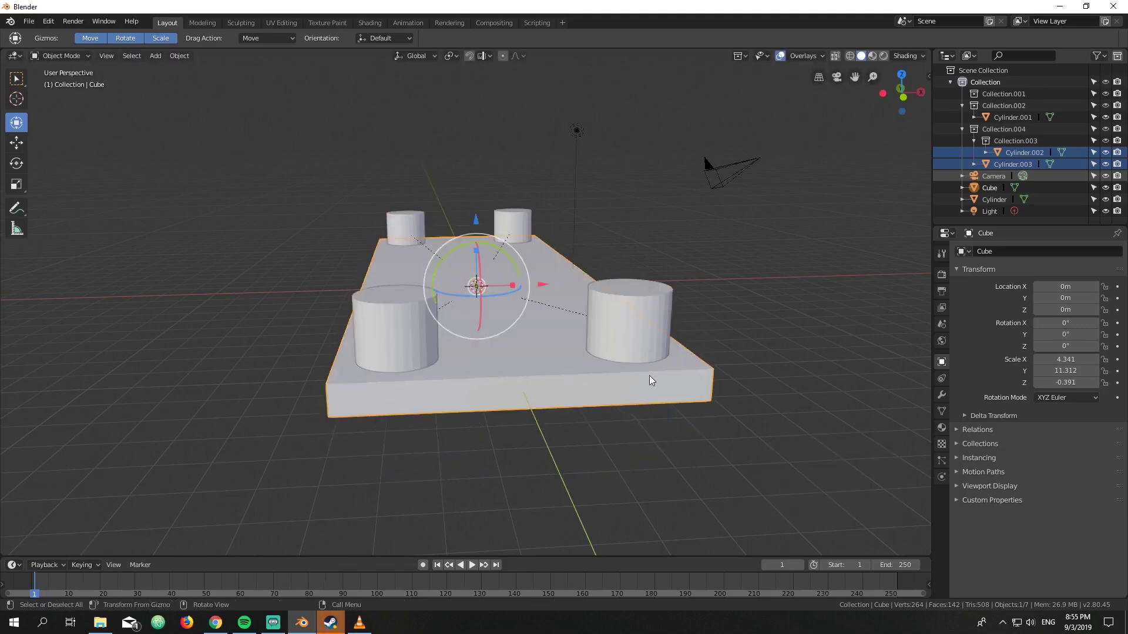
Tilt the right front cylinder to Rotation Y 56.4°, leaving the slab flat.
{"action": "middle_click_drag", "start_coordinate": [651, 365], "coordinate": [625, 335]}
{"action": "left_click", "coordinate": [608, 354]}
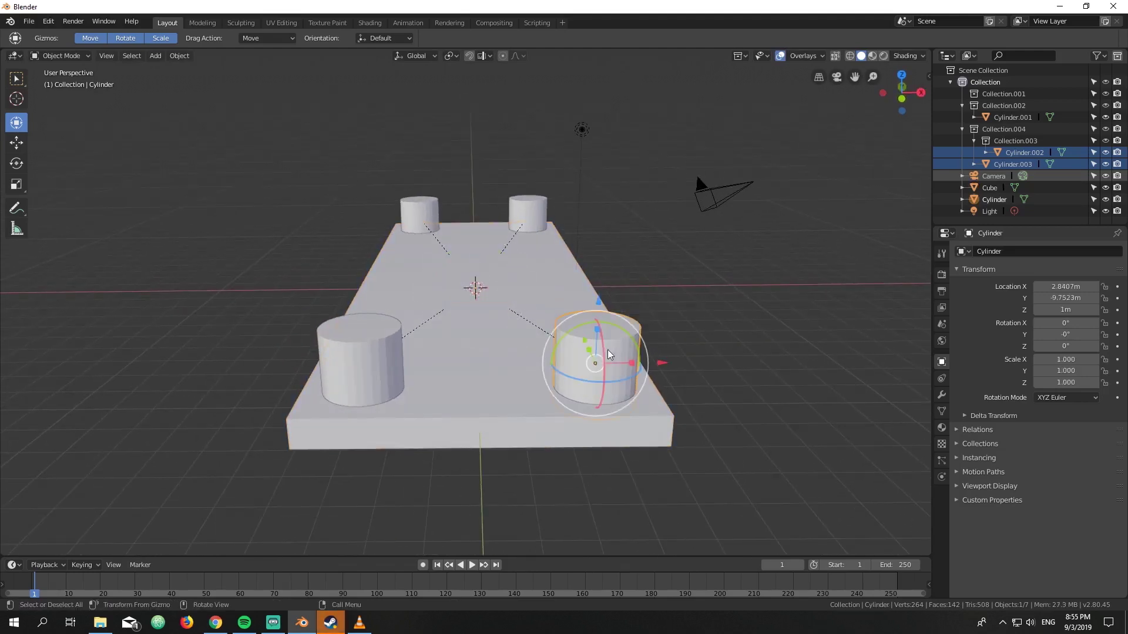
{"action": "left_click_drag", "start_coordinate": [617, 332], "coordinate": [646, 328]}
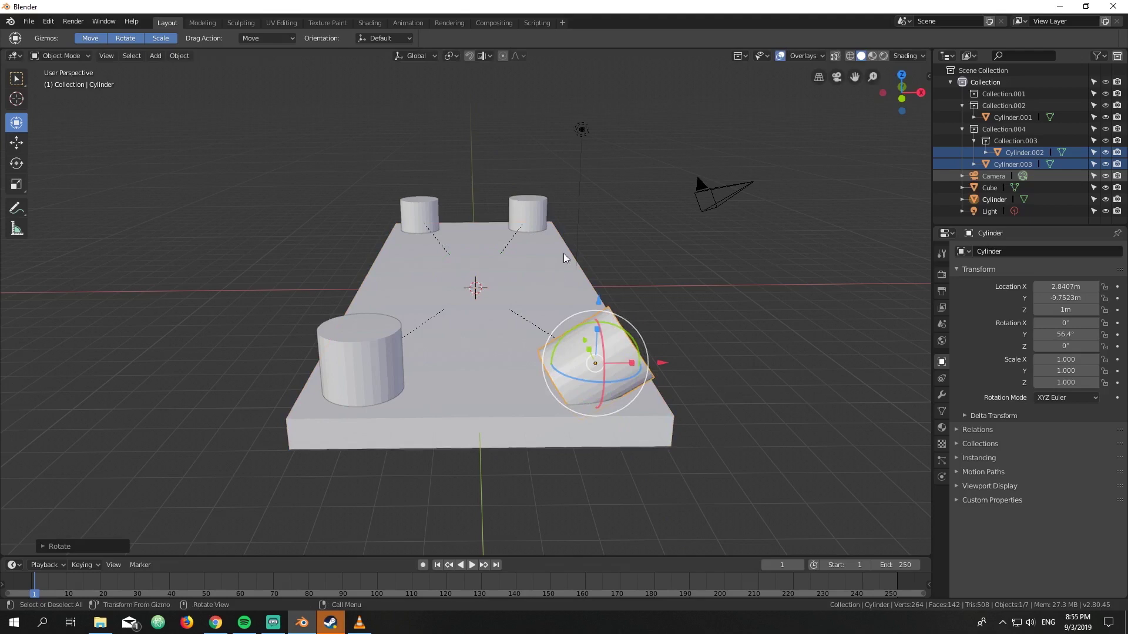
{"action": "middle_click_drag", "start_coordinate": [442, 310], "coordinate": [627, 323]}
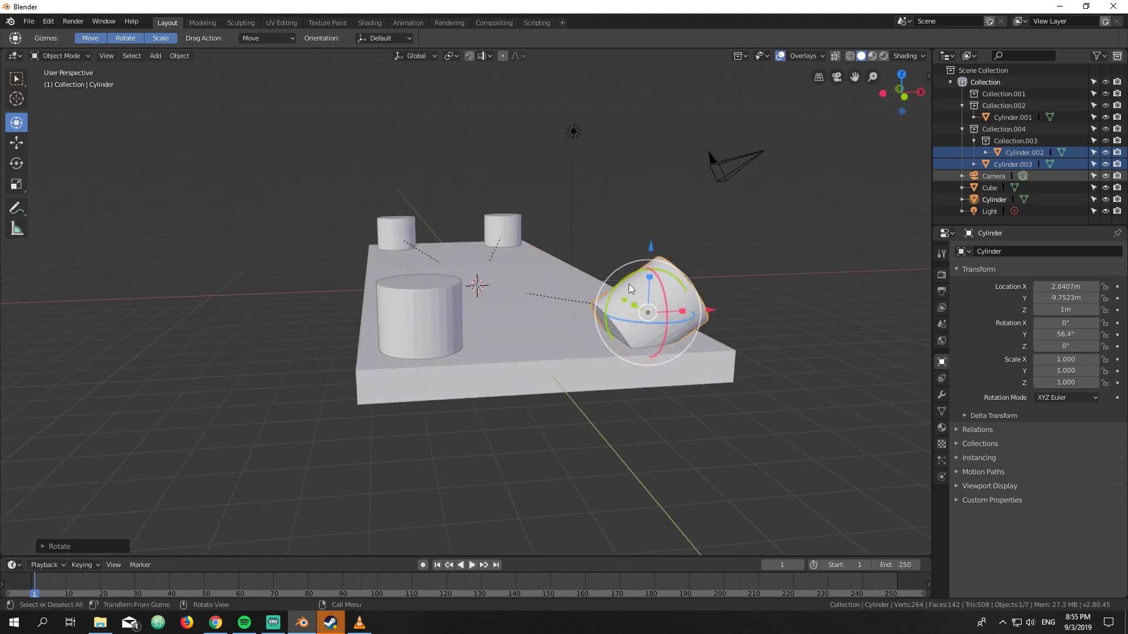
{"action": "middle_click_drag", "start_coordinate": [524, 293], "coordinate": [439, 283]}
{"action": "middle_click_drag", "start_coordinate": [513, 222], "coordinate": [569, 299]}
{"action": "left_click", "coordinate": [493, 289]}
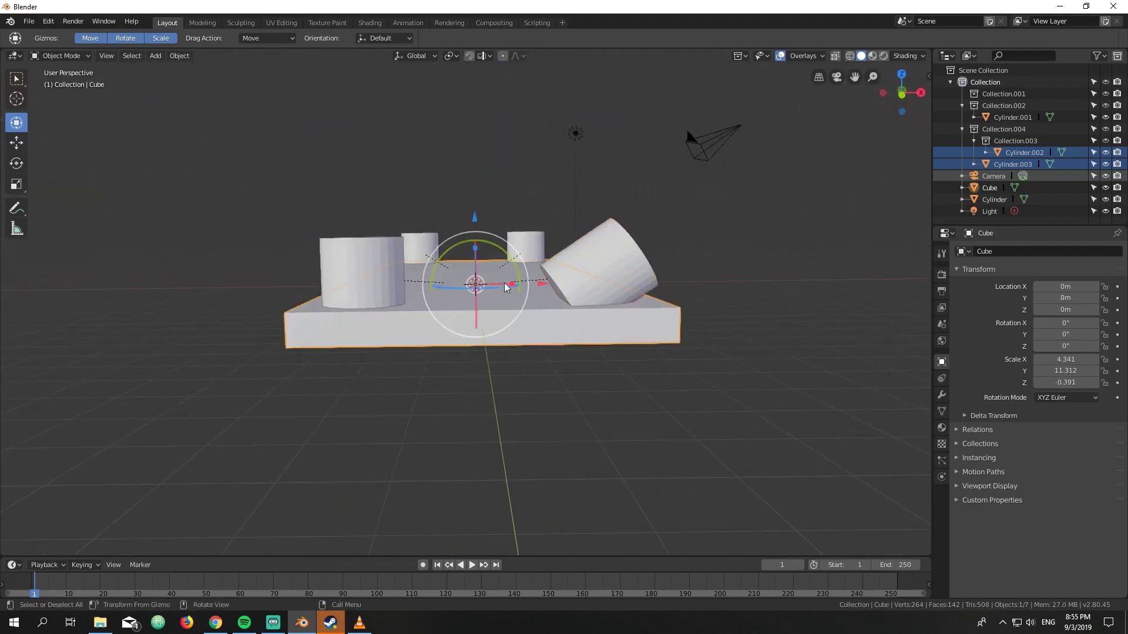
Rotate the slab about Y with its cylinders, then clear its rotation back to flat.
{"action": "left_click_drag", "start_coordinate": [491, 242], "coordinate": [510, 410]}
{"action": "middle_click_drag", "start_coordinate": [553, 386], "coordinate": [471, 362]}
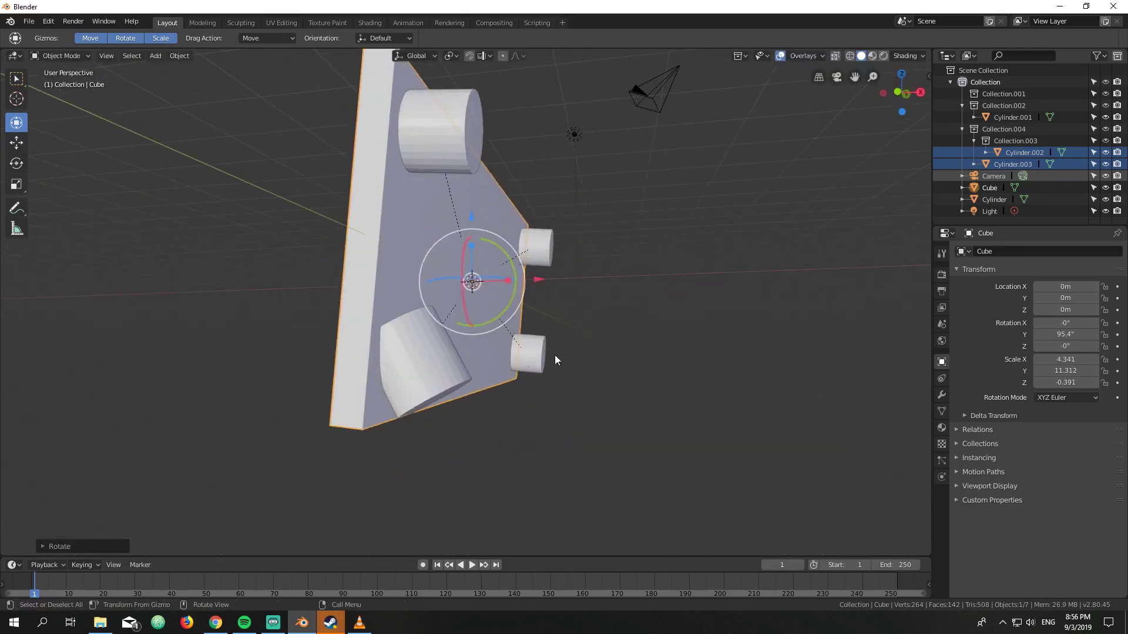
{"action": "key", "text": "alt+r"}
{"action": "middle_click_drag", "start_coordinate": [556, 294], "coordinate": [504, 254]}
Clear the tilted cylinder's rotation, then flip the slab to Rotation Y 180°.
{"action": "left_click", "coordinate": [562, 307]}
{"action": "key", "text": "alt+r"}
{"action": "left_click", "coordinate": [529, 285]}
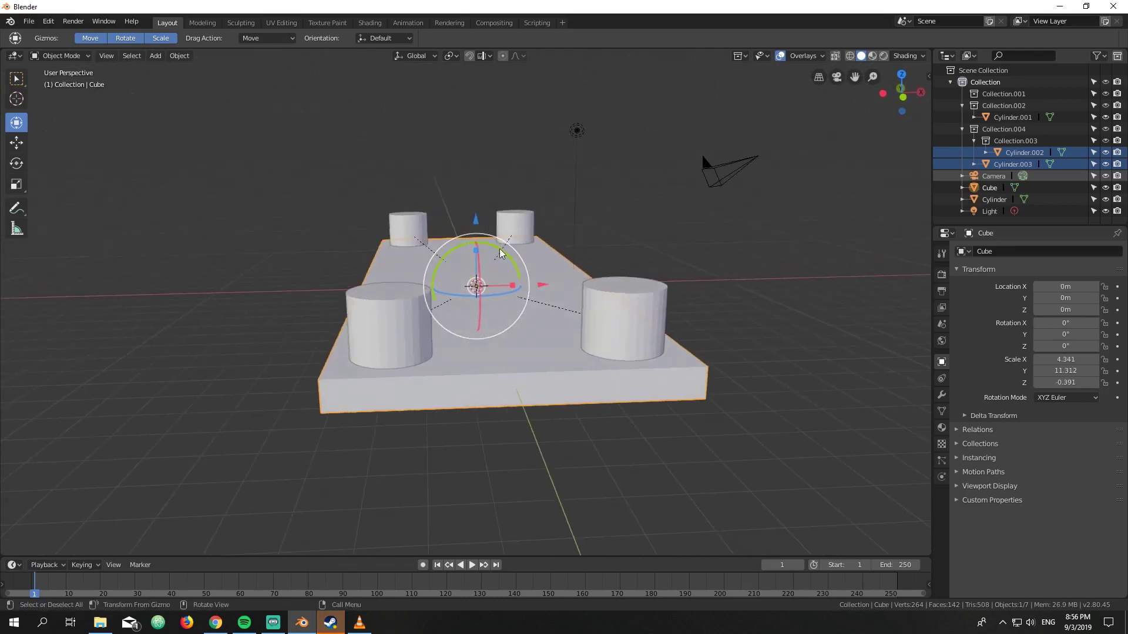
{"action": "left_click_drag", "start_coordinate": [491, 249], "coordinate": [369, 331]}
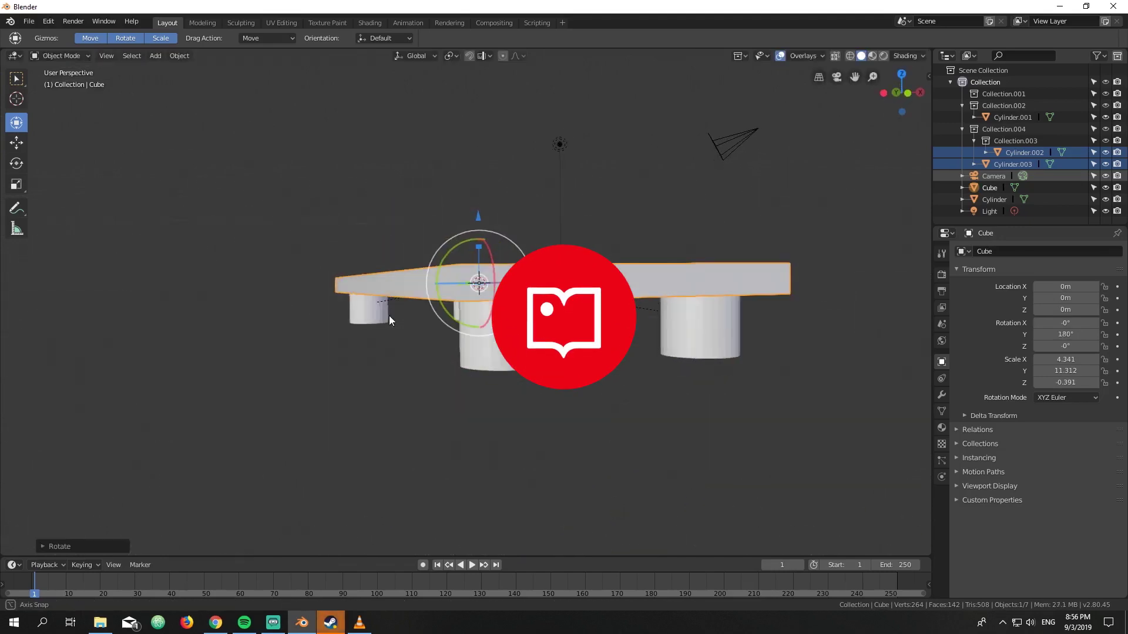